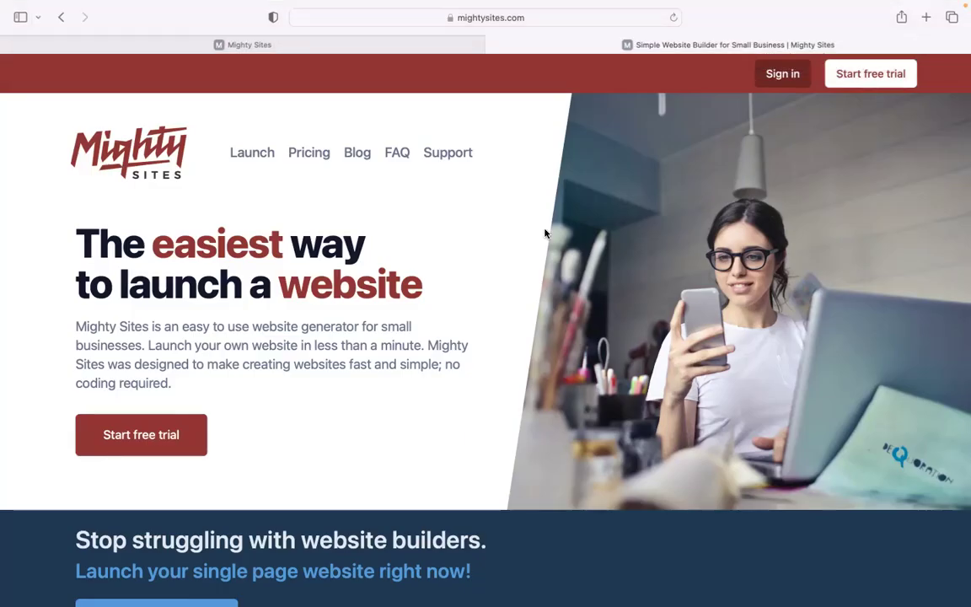
Scroll through the mightysites.com homepage, then switch to the app's 'build another site' page
{"action": "scroll", "coordinate": [546, 234], "scroll_direction": "down", "scroll_amount": 1}
{"action": "scroll", "coordinate": [546, 233], "scroll_direction": "down", "scroll_amount": 2}
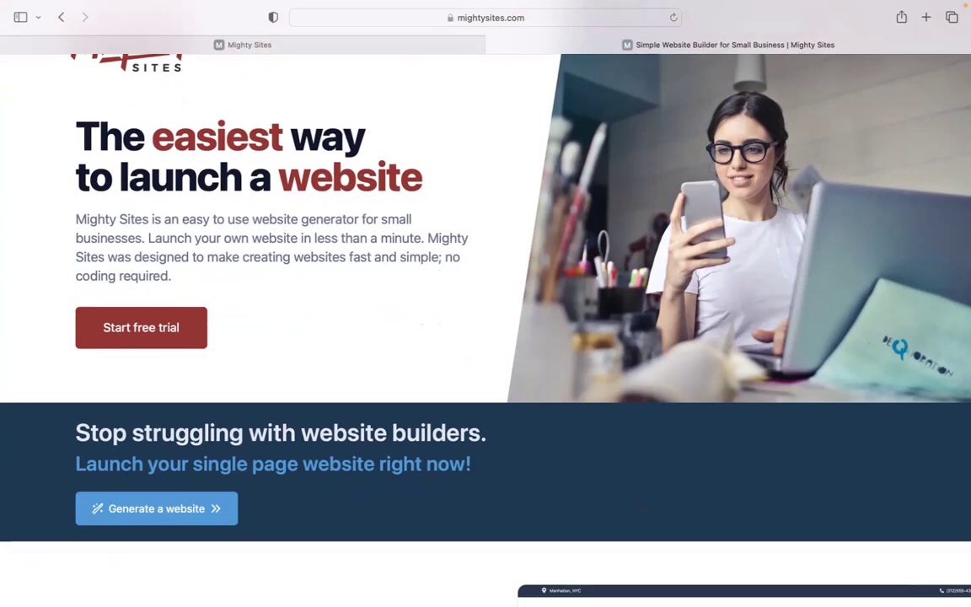
{"action": "scroll", "coordinate": [436, 273], "scroll_direction": "down", "scroll_amount": 1}
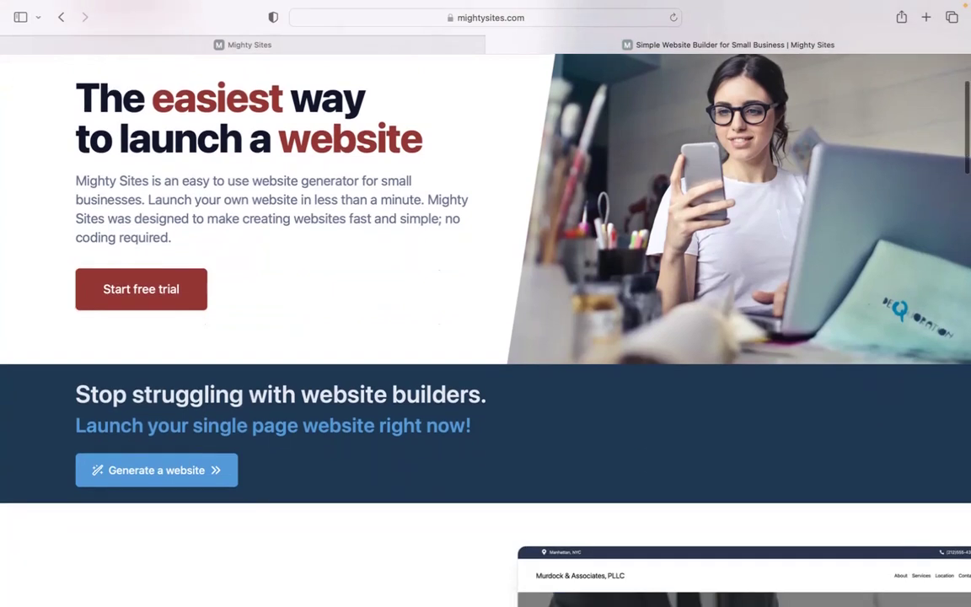
{"action": "scroll", "coordinate": [437, 274], "scroll_direction": "down", "scroll_amount": 1}
{"action": "scroll", "coordinate": [439, 271], "scroll_direction": "down", "scroll_amount": 1}
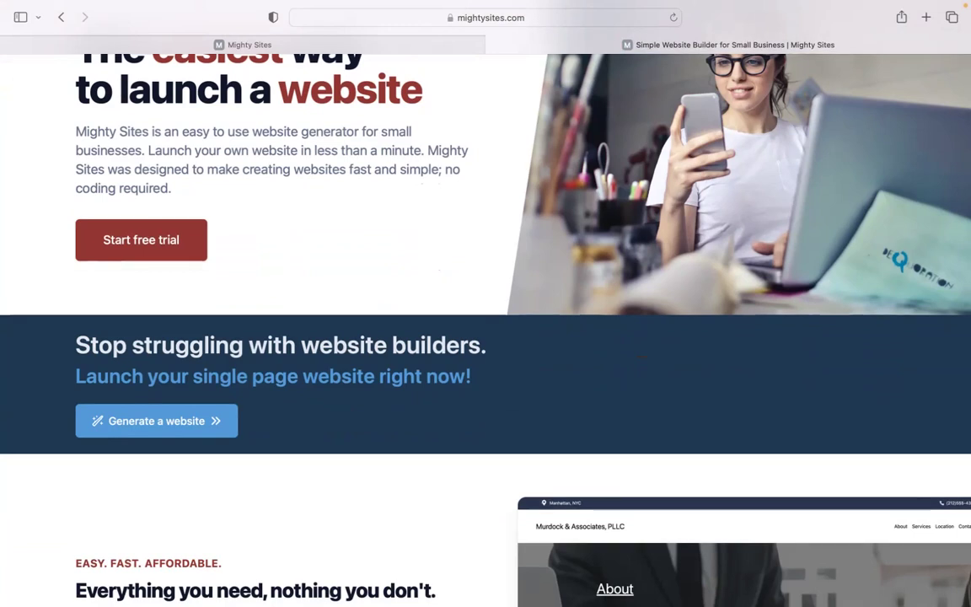
{"action": "scroll", "coordinate": [440, 271], "scroll_direction": "down", "scroll_amount": 1}
{"action": "scroll", "coordinate": [439, 271], "scroll_direction": "down", "scroll_amount": 1}
{"action": "scroll", "coordinate": [439, 271], "scroll_direction": "down", "scroll_amount": 2}
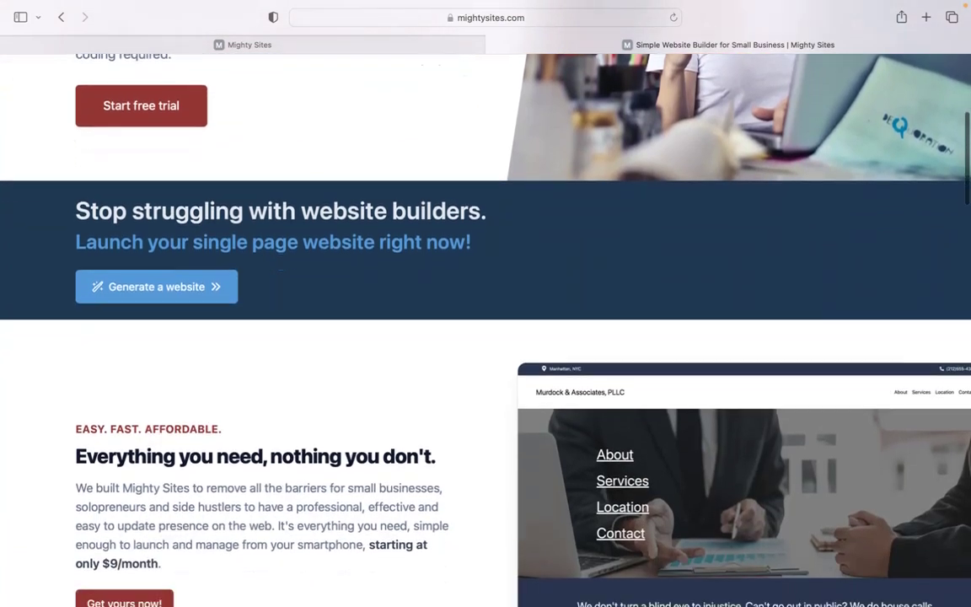
{"action": "scroll", "coordinate": [439, 270], "scroll_direction": "down", "scroll_amount": 2}
{"action": "scroll", "coordinate": [486, 303], "scroll_direction": "down", "scroll_amount": 2}
{"action": "scroll", "coordinate": [486, 304], "scroll_direction": "down", "scroll_amount": 2}
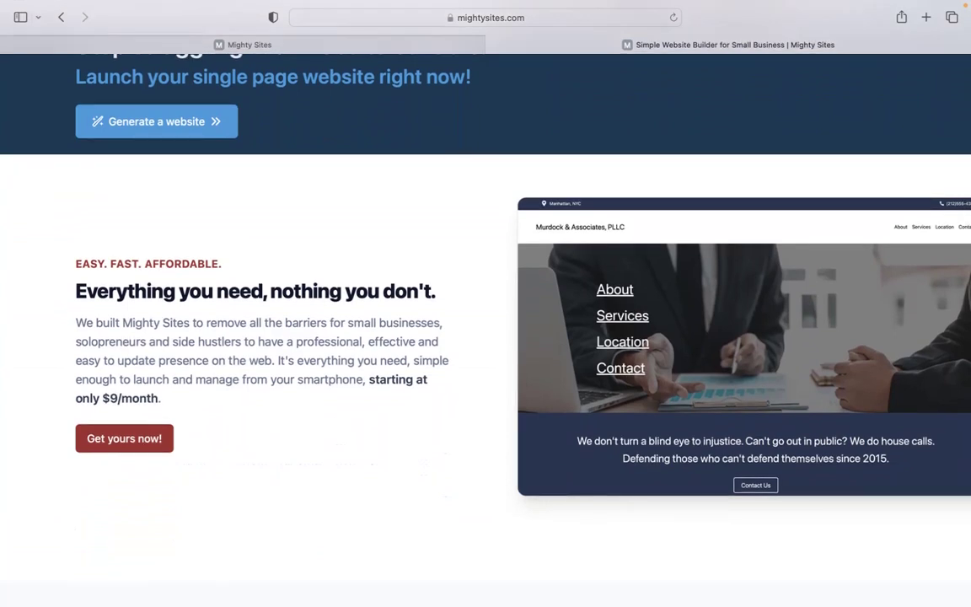
{"action": "scroll", "coordinate": [485, 303], "scroll_direction": "down", "scroll_amount": 2}
{"action": "scroll", "coordinate": [486, 304], "scroll_direction": "down", "scroll_amount": 1}
{"action": "scroll", "coordinate": [485, 303], "scroll_direction": "down", "scroll_amount": 1}
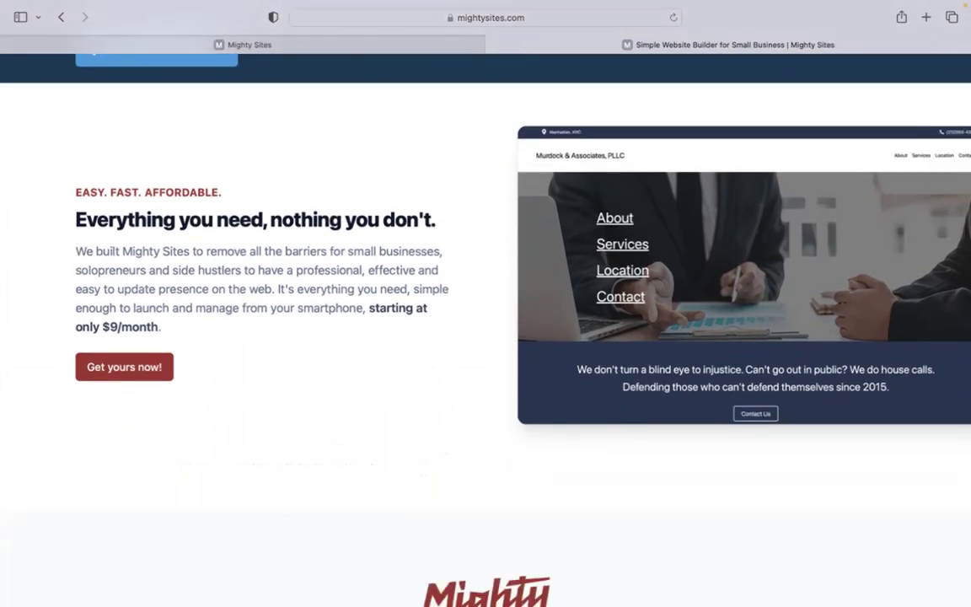
{"action": "scroll", "coordinate": [485, 304], "scroll_direction": "down", "scroll_amount": 2}
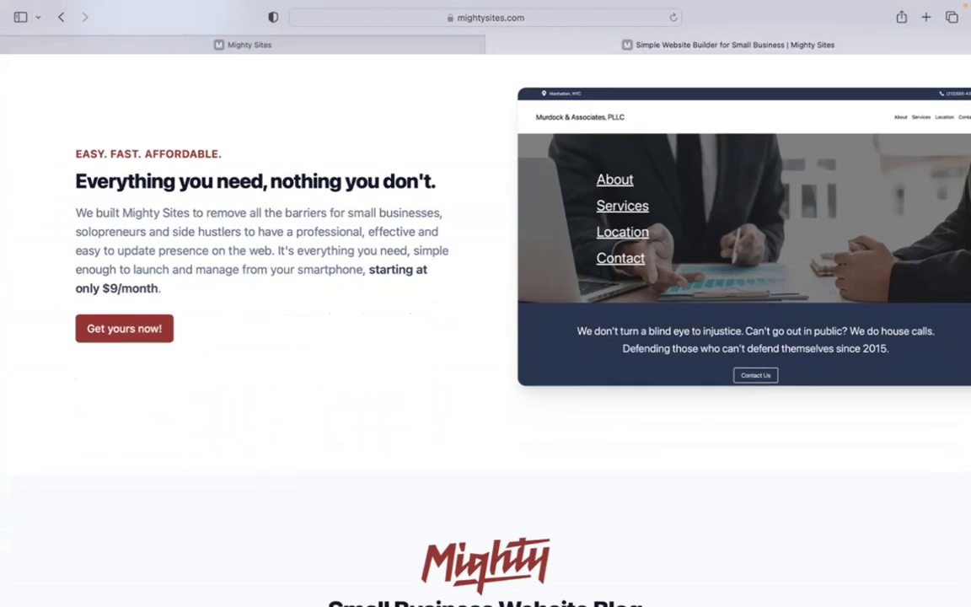
{"action": "scroll", "coordinate": [485, 303], "scroll_direction": "down", "scroll_amount": 1}
{"action": "scroll", "coordinate": [486, 303], "scroll_direction": "down", "scroll_amount": 1}
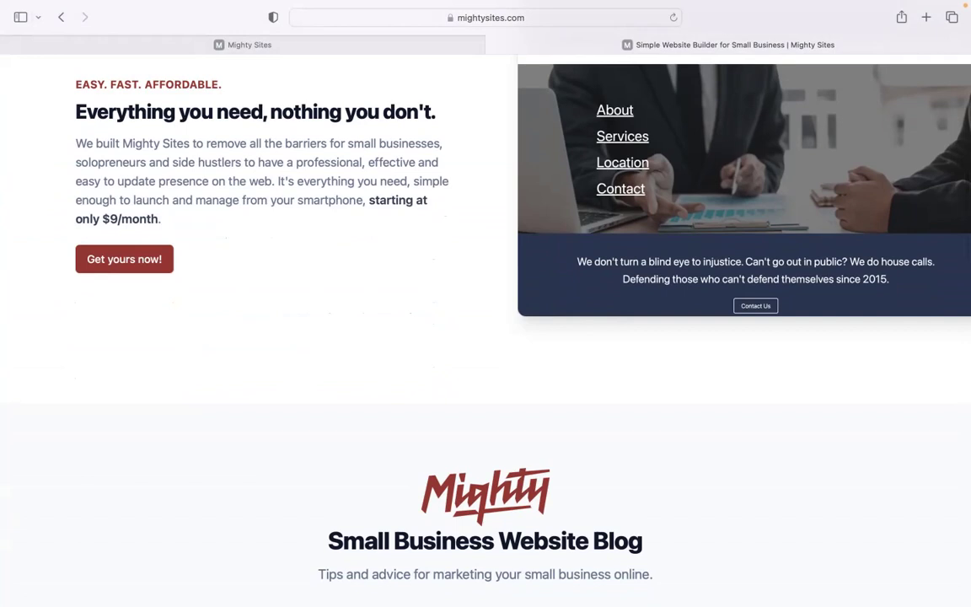
{"action": "scroll", "coordinate": [486, 303], "scroll_direction": "down", "scroll_amount": 2}
{"action": "scroll", "coordinate": [486, 303], "scroll_direction": "down", "scroll_amount": 2}
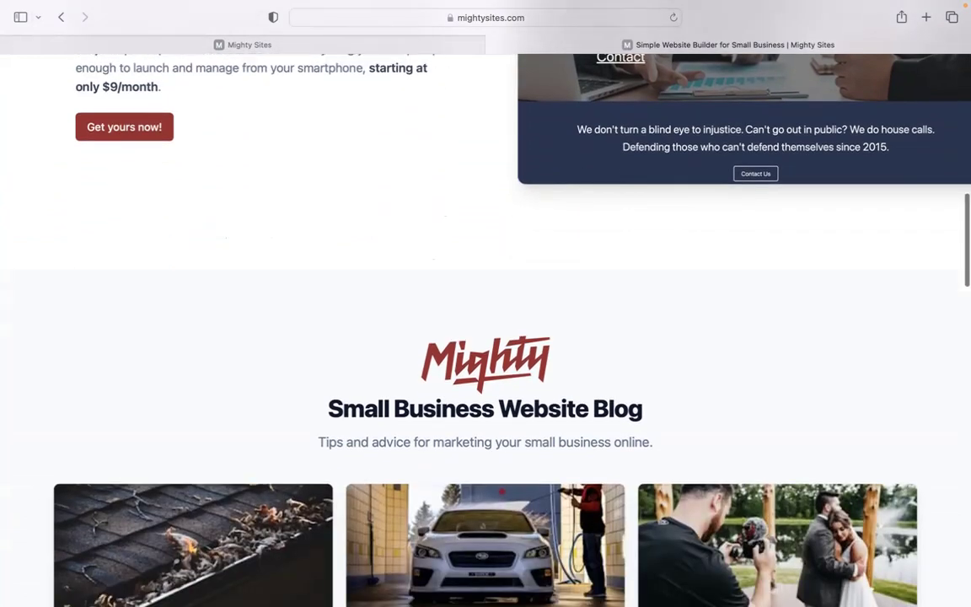
{"action": "scroll", "coordinate": [485, 304], "scroll_direction": "down", "scroll_amount": 2}
{"action": "scroll", "coordinate": [485, 304], "scroll_direction": "down", "scroll_amount": 2}
{"action": "scroll", "coordinate": [486, 304], "scroll_direction": "down", "scroll_amount": 2}
{"action": "scroll", "coordinate": [485, 303], "scroll_direction": "down", "scroll_amount": 2}
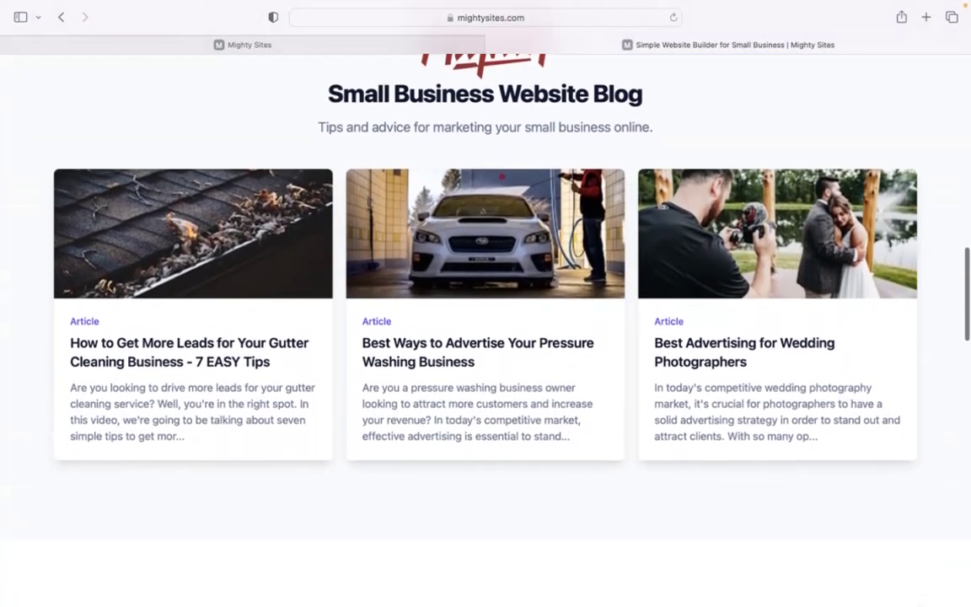
{"action": "scroll", "coordinate": [485, 304], "scroll_direction": "down", "scroll_amount": 2}
{"action": "scroll", "coordinate": [486, 304], "scroll_direction": "down", "scroll_amount": 2}
{"action": "scroll", "coordinate": [479, 293], "scroll_direction": "down", "scroll_amount": 2}
{"action": "scroll", "coordinate": [479, 293], "scroll_direction": "down", "scroll_amount": 3}
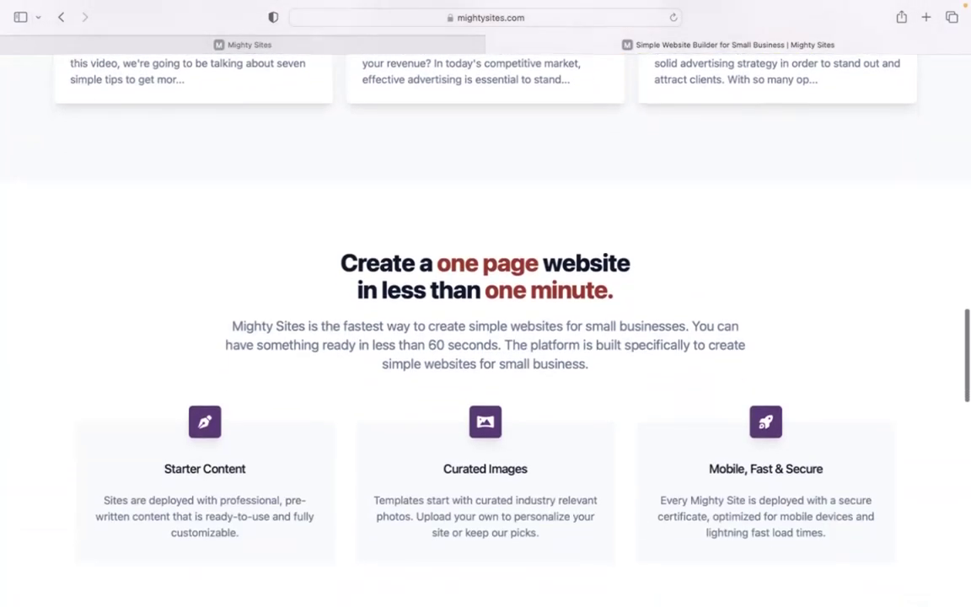
{"action": "scroll", "coordinate": [479, 293], "scroll_direction": "down", "scroll_amount": 2}
{"action": "scroll", "coordinate": [479, 292], "scroll_direction": "down", "scroll_amount": 1}
{"action": "left_click", "coordinate": [347, 46]}
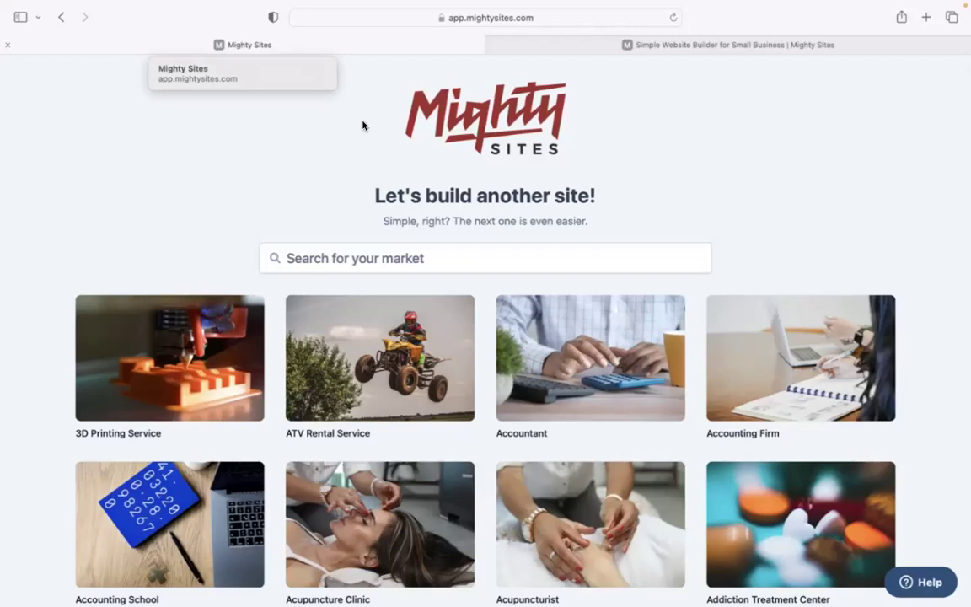
Browse down through the grid of market templates
{"action": "scroll", "coordinate": [168, 228], "scroll_direction": "down", "scroll_amount": 2}
{"action": "scroll", "coordinate": [151, 202], "scroll_direction": "down", "scroll_amount": 1}
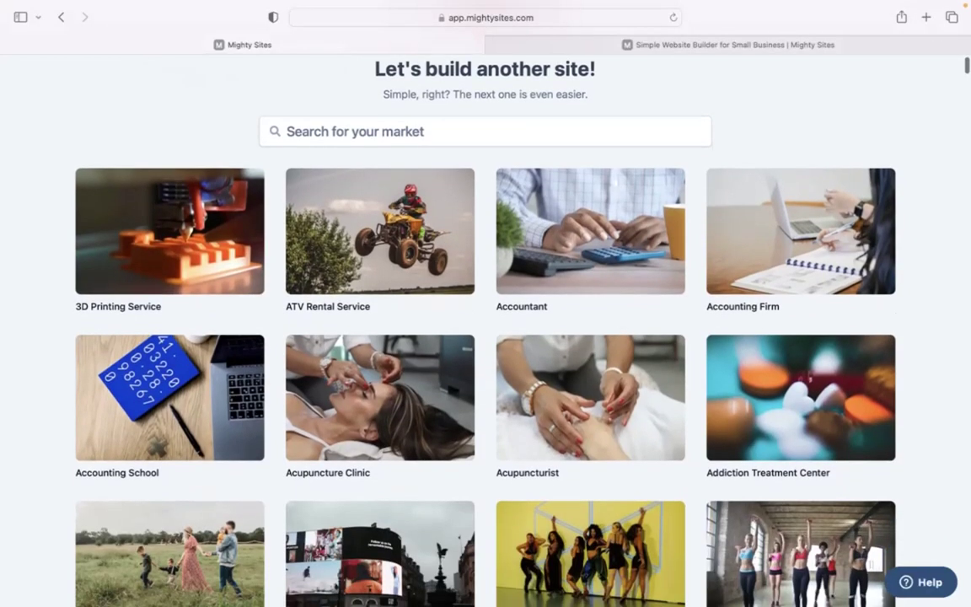
{"action": "scroll", "coordinate": [151, 201], "scroll_direction": "down", "scroll_amount": 1}
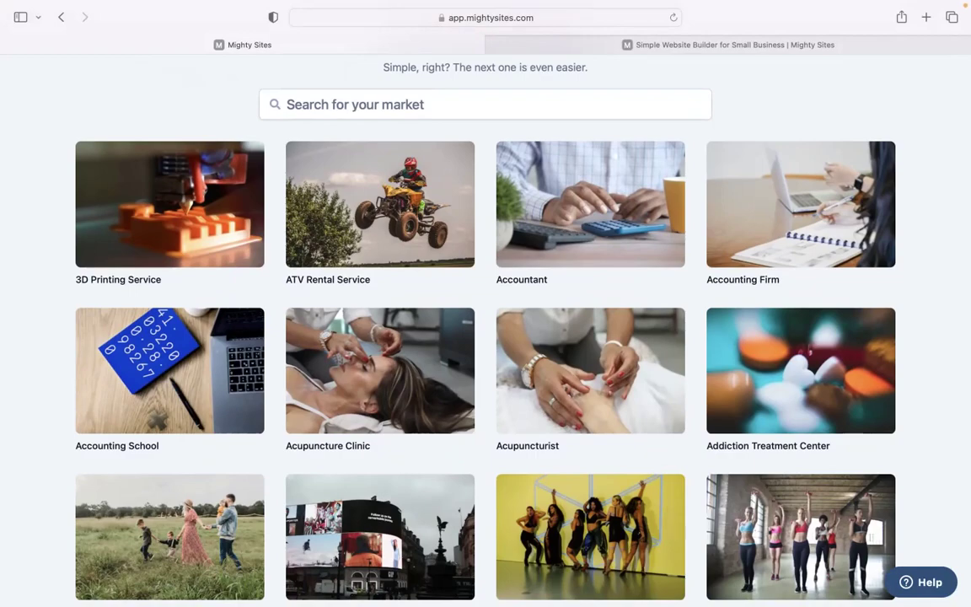
{"action": "scroll", "coordinate": [485, 329], "scroll_direction": "down", "scroll_amount": 1}
{"action": "scroll", "coordinate": [485, 328], "scroll_direction": "down", "scroll_amount": 2}
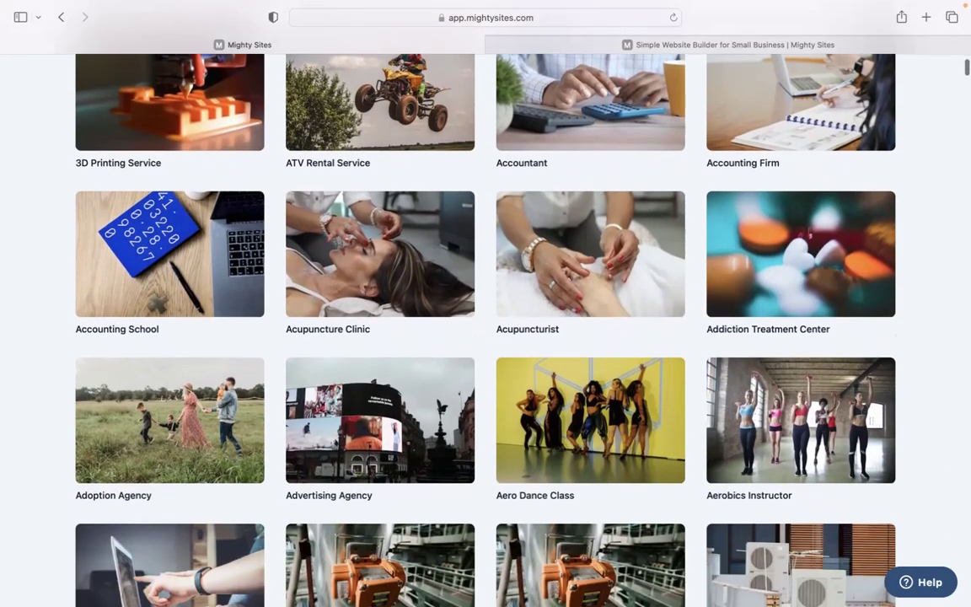
{"action": "scroll", "coordinate": [485, 329], "scroll_direction": "down", "scroll_amount": 2}
{"action": "scroll", "coordinate": [485, 329], "scroll_direction": "down", "scroll_amount": 5}
{"action": "scroll", "coordinate": [486, 328], "scroll_direction": "down", "scroll_amount": 5}
{"action": "scroll", "coordinate": [486, 329], "scroll_direction": "down", "scroll_amount": 1}
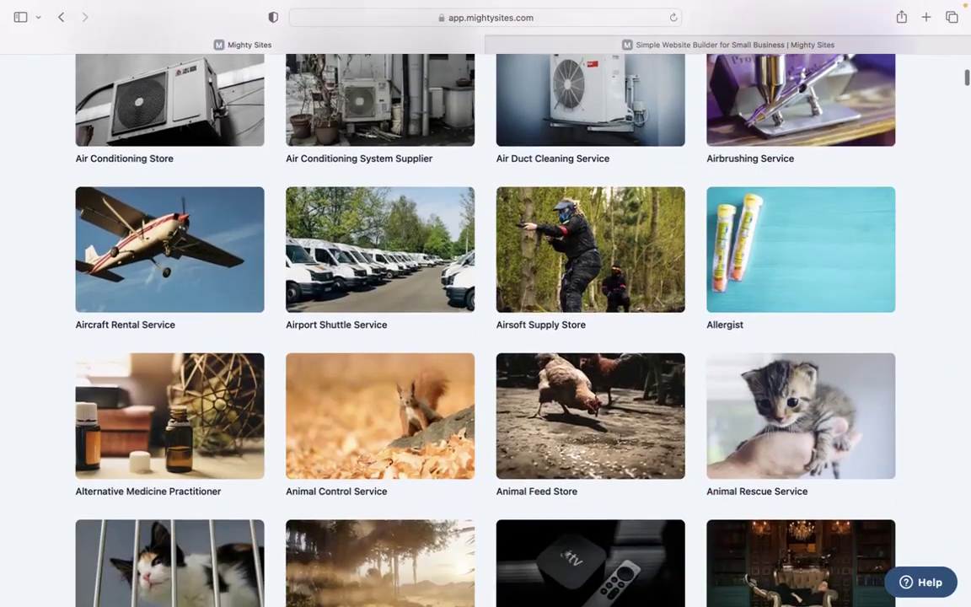
{"action": "scroll", "coordinate": [486, 329], "scroll_direction": "down", "scroll_amount": 2}
{"action": "scroll", "coordinate": [486, 329], "scroll_direction": "down", "scroll_amount": 5}
{"action": "scroll", "coordinate": [486, 329], "scroll_direction": "down", "scroll_amount": 1}
{"action": "scroll", "coordinate": [486, 328], "scroll_direction": "down", "scroll_amount": 1}
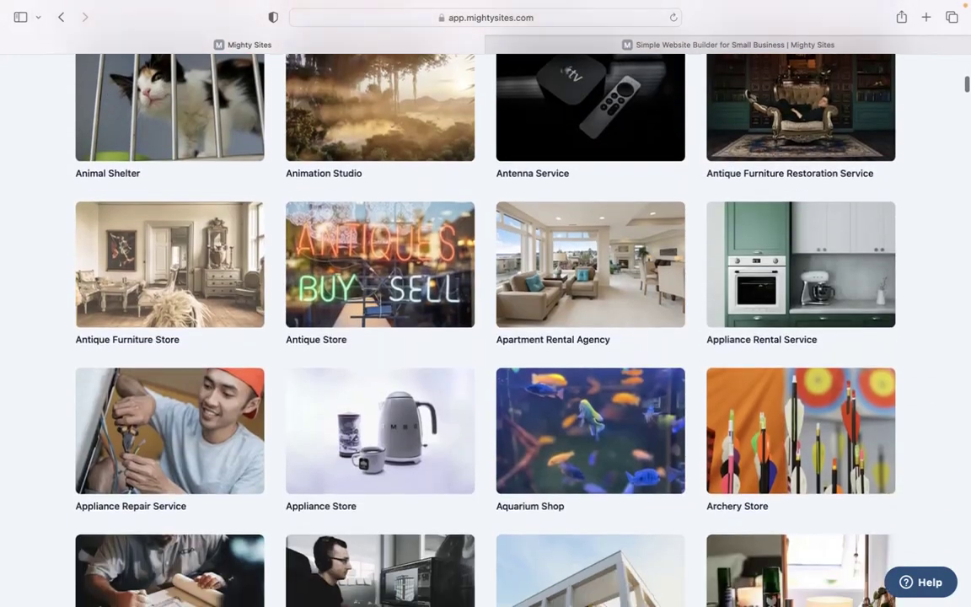
{"action": "scroll", "coordinate": [486, 329], "scroll_direction": "down", "scroll_amount": 5}
{"action": "scroll", "coordinate": [486, 329], "scroll_direction": "down", "scroll_amount": 5}
{"action": "scroll", "coordinate": [486, 328], "scroll_direction": "down", "scroll_amount": 3}
{"action": "scroll", "coordinate": [485, 329], "scroll_direction": "down", "scroll_amount": 3}
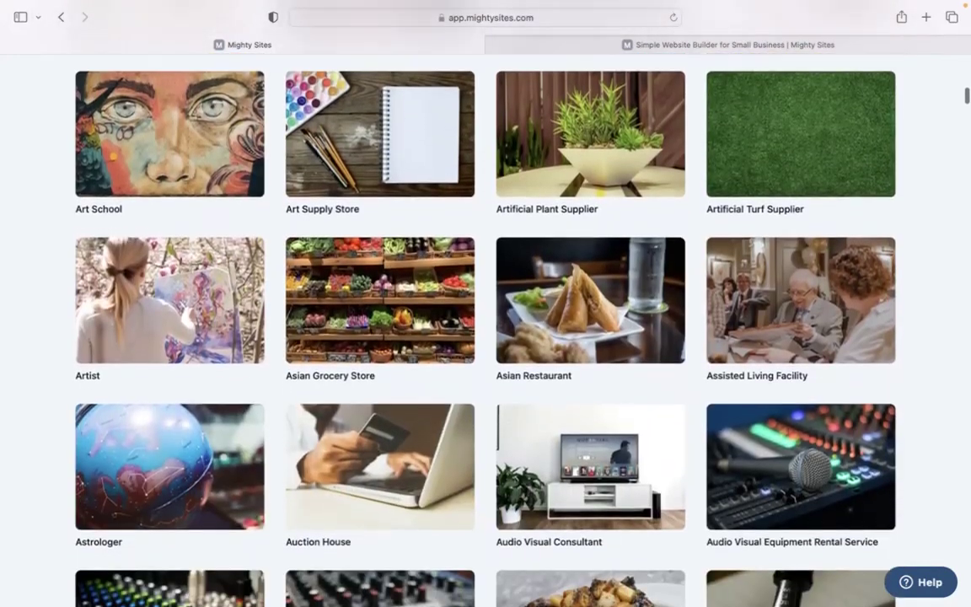
Return to the top and search the markets for 'furniture maker'
{"action": "scroll", "coordinate": [485, 329], "scroll_direction": "up", "scroll_amount": 6}
{"action": "scroll", "coordinate": [485, 329], "scroll_direction": "up", "scroll_amount": 6}
{"action": "scroll", "coordinate": [486, 329], "scroll_direction": "up", "scroll_amount": 3}
{"action": "scroll", "coordinate": [486, 329], "scroll_direction": "up", "scroll_amount": 5}
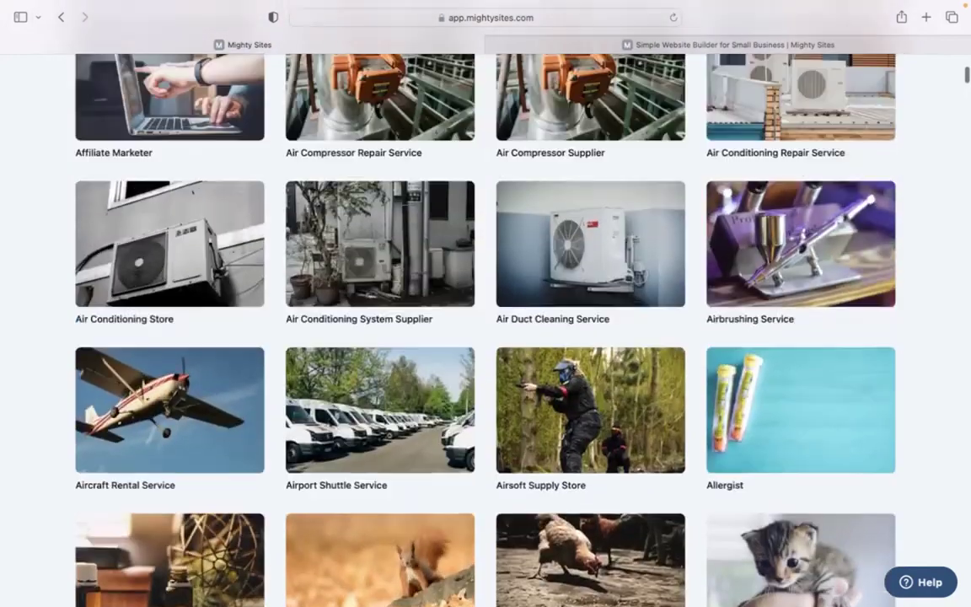
{"action": "scroll", "coordinate": [486, 329], "scroll_direction": "up", "scroll_amount": 4}
{"action": "scroll", "coordinate": [486, 329], "scroll_direction": "up", "scroll_amount": 5}
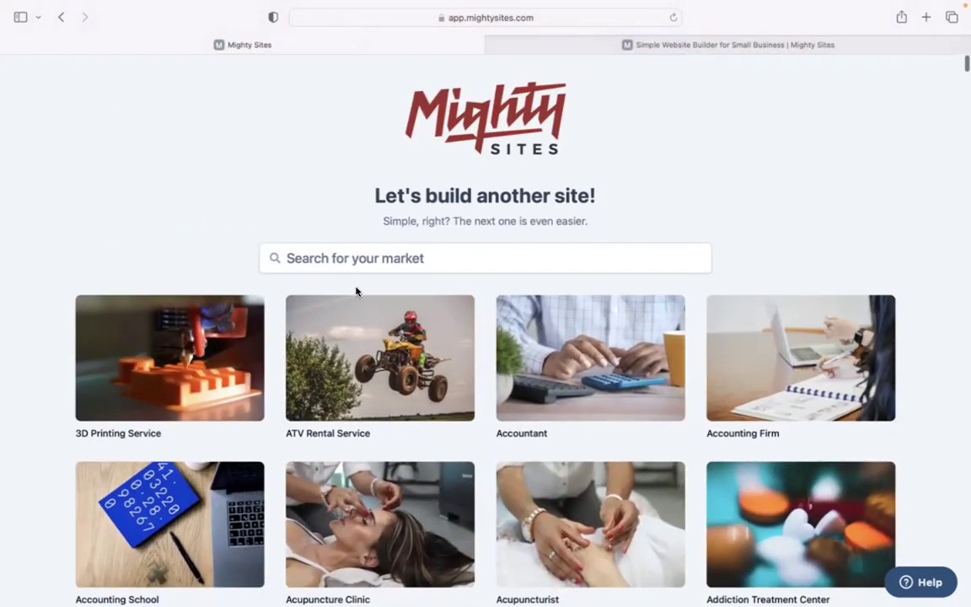
{"action": "left_click", "coordinate": [377, 261]}
{"action": "type", "text": "furniture m"}
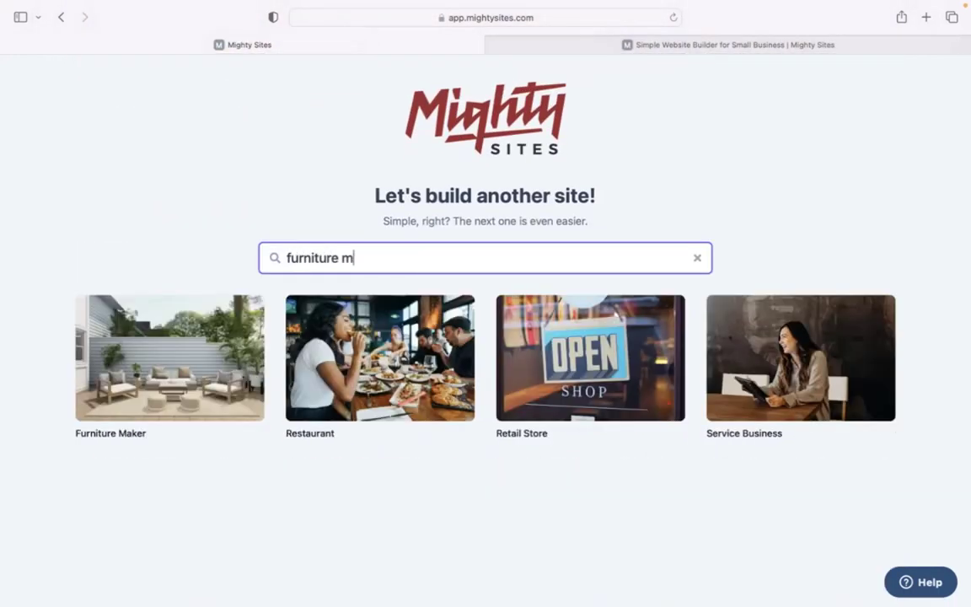
{"action": "type", "text": "aker"}
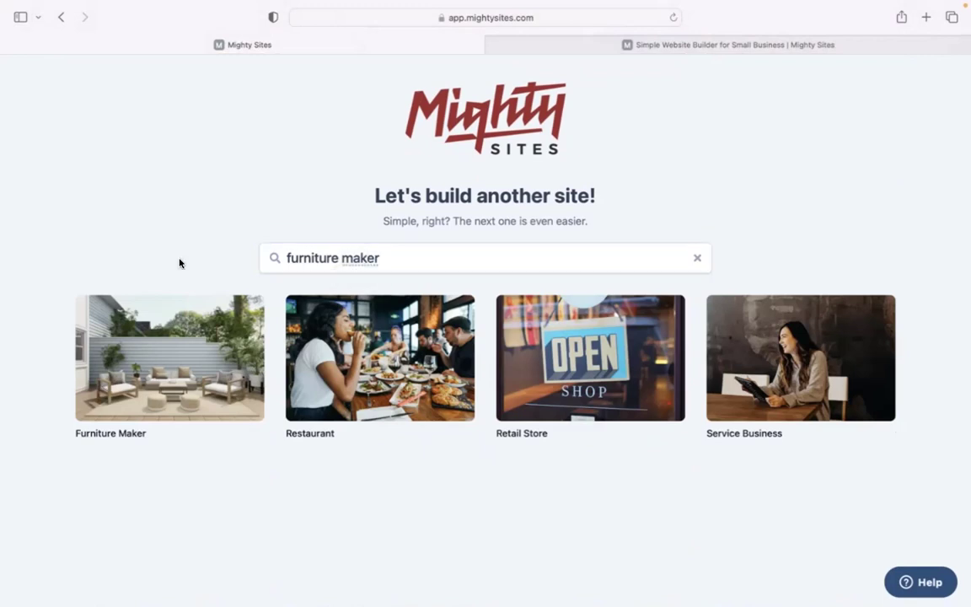
Choose Furniture Maker and submit Elemental furniture, Denver, Colorado, as a Service business
{"action": "left_click", "coordinate": [173, 337]}
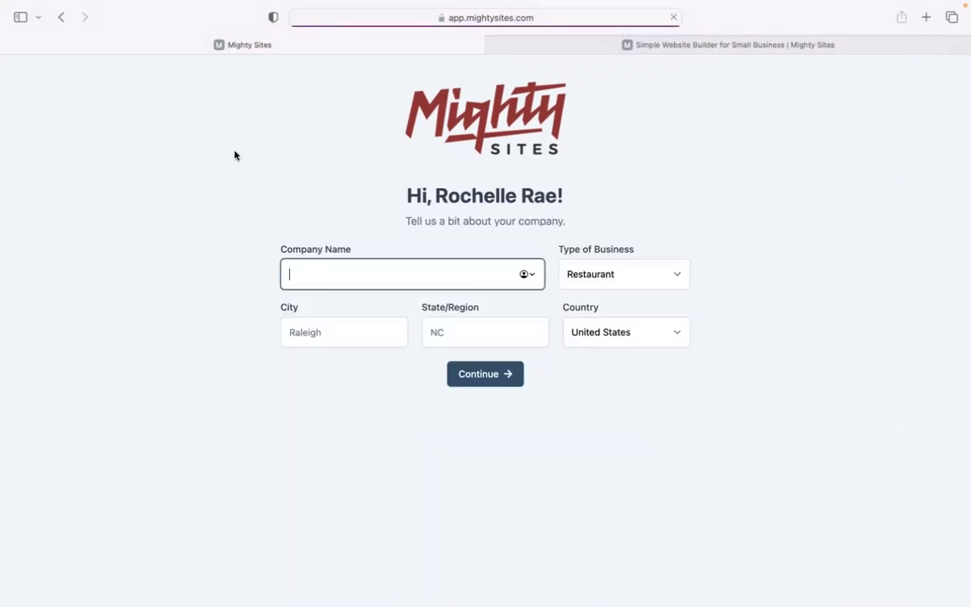
{"action": "type", "text": "Elemental furniture"}
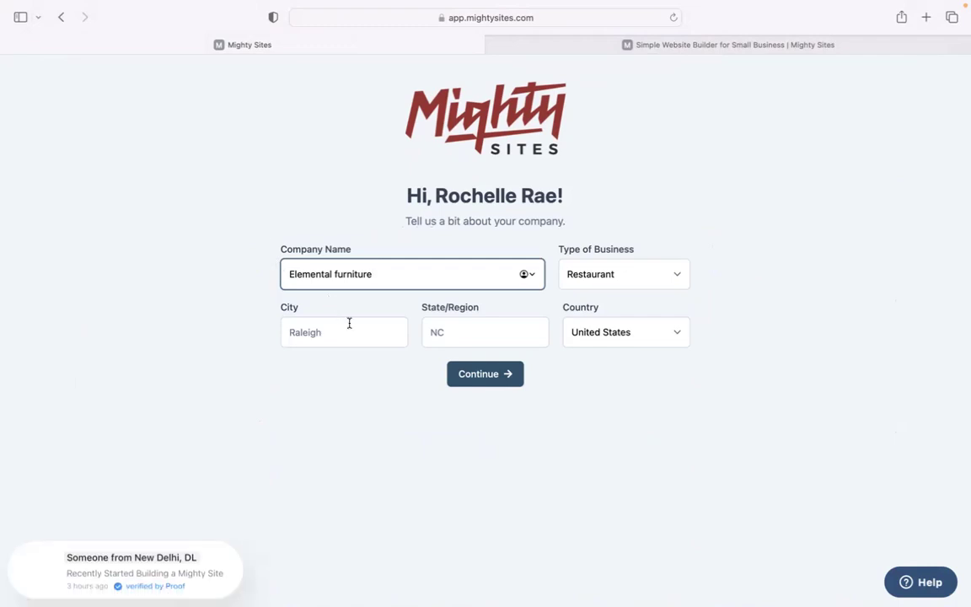
{"action": "left_click", "coordinate": [351, 327]}
{"action": "type", "text": "Denver"}
{"action": "left_click", "coordinate": [494, 337]}
{"action": "type", "text": "Colorado"}
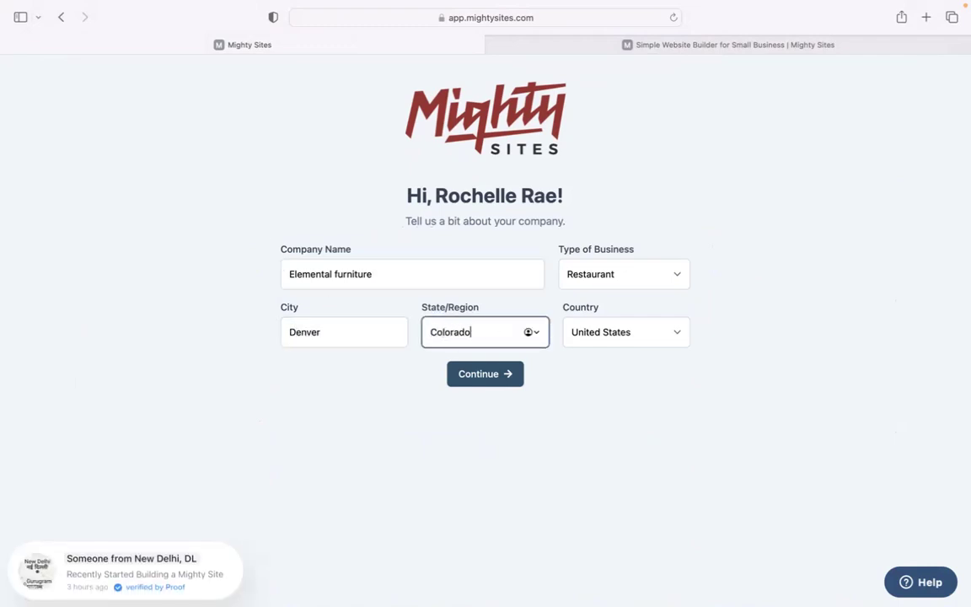
{"action": "left_click", "coordinate": [639, 273]}
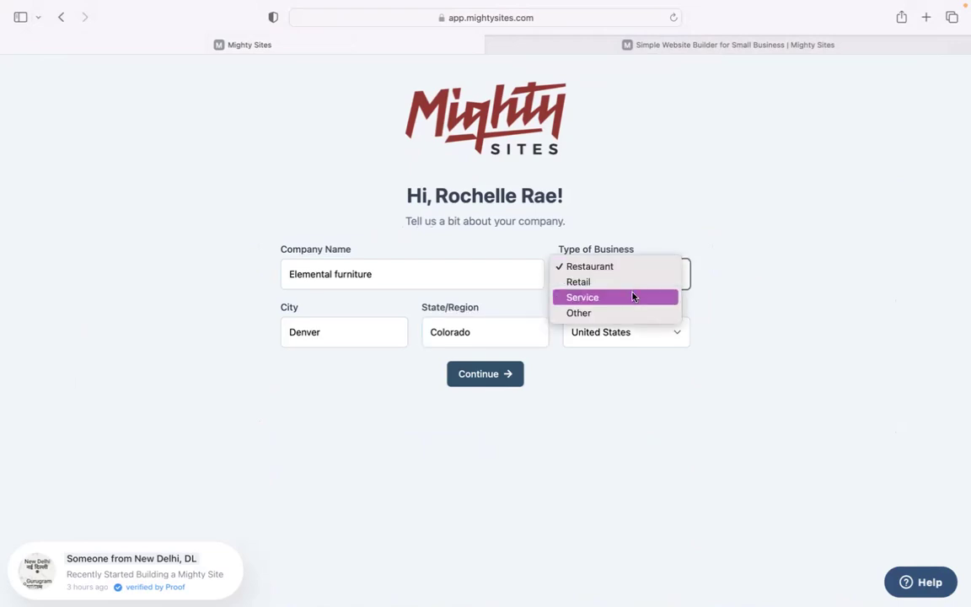
{"action": "left_click", "coordinate": [604, 299]}
{"action": "left_click", "coordinate": [498, 373]}
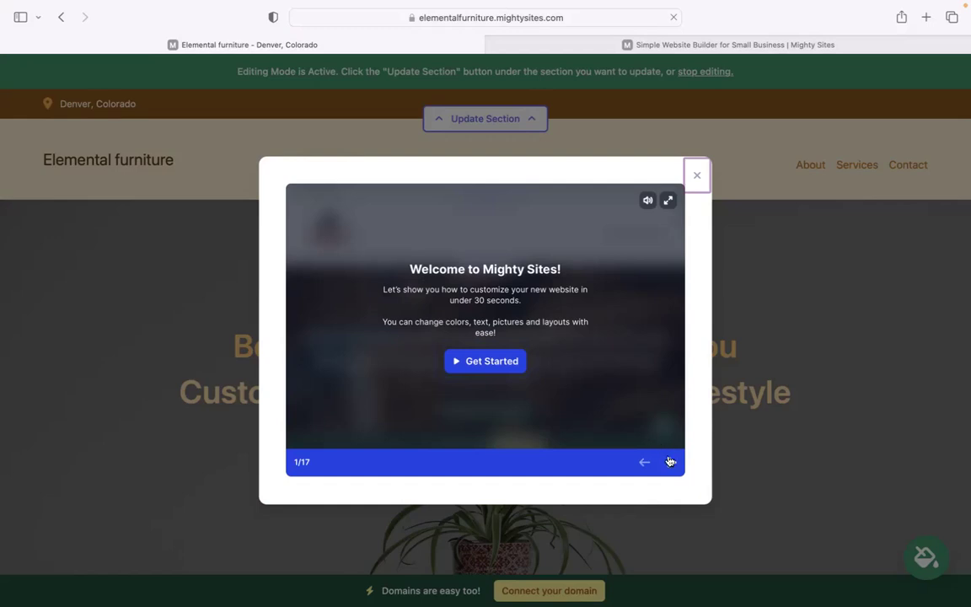
Skip through four welcome tour slides and close the tour
{"action": "left_click", "coordinate": [672, 462]}
{"action": "left_click", "coordinate": [672, 463]}
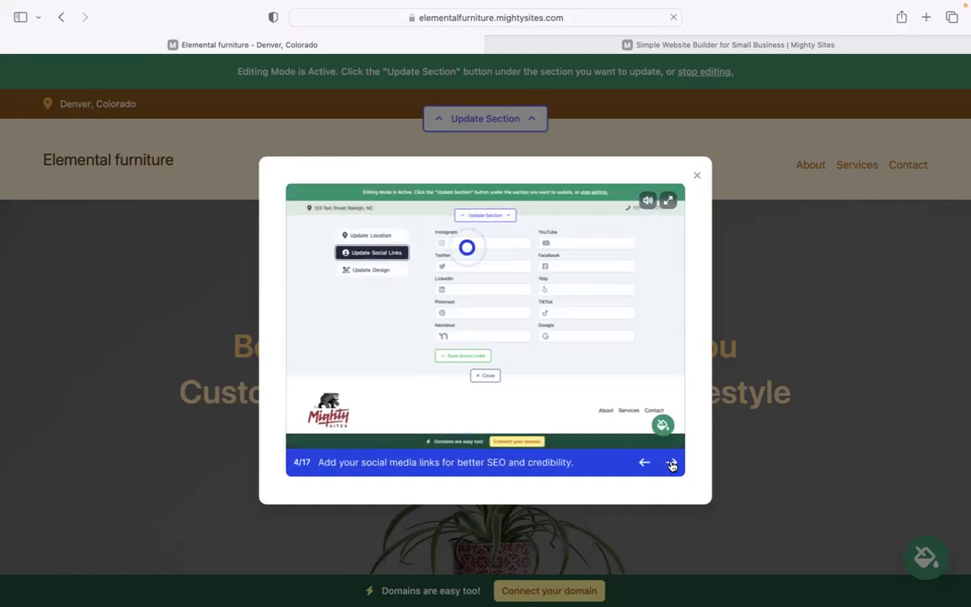
{"action": "left_click", "coordinate": [672, 463]}
{"action": "left_click", "coordinate": [672, 463]}
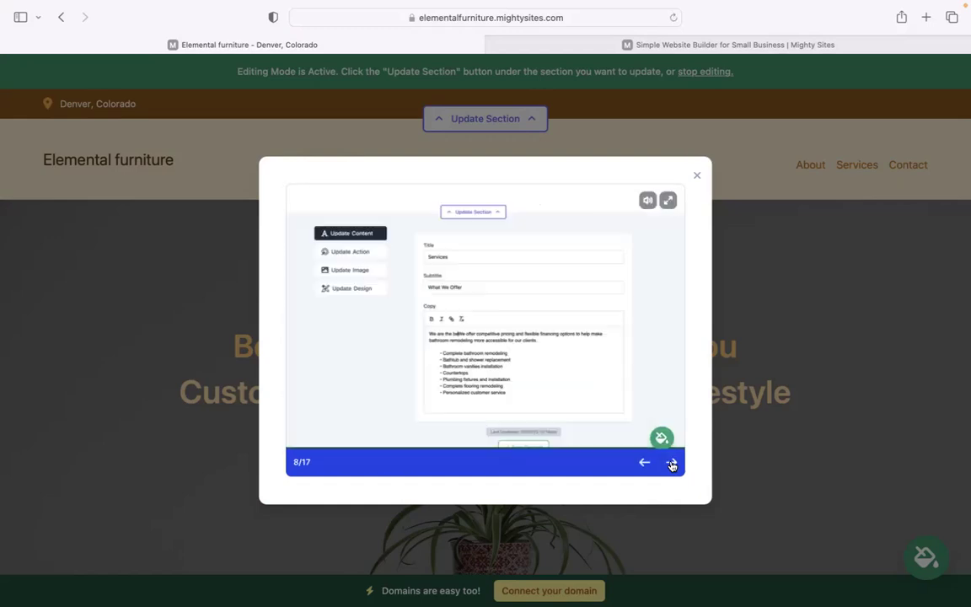
{"action": "left_click", "coordinate": [695, 175]}
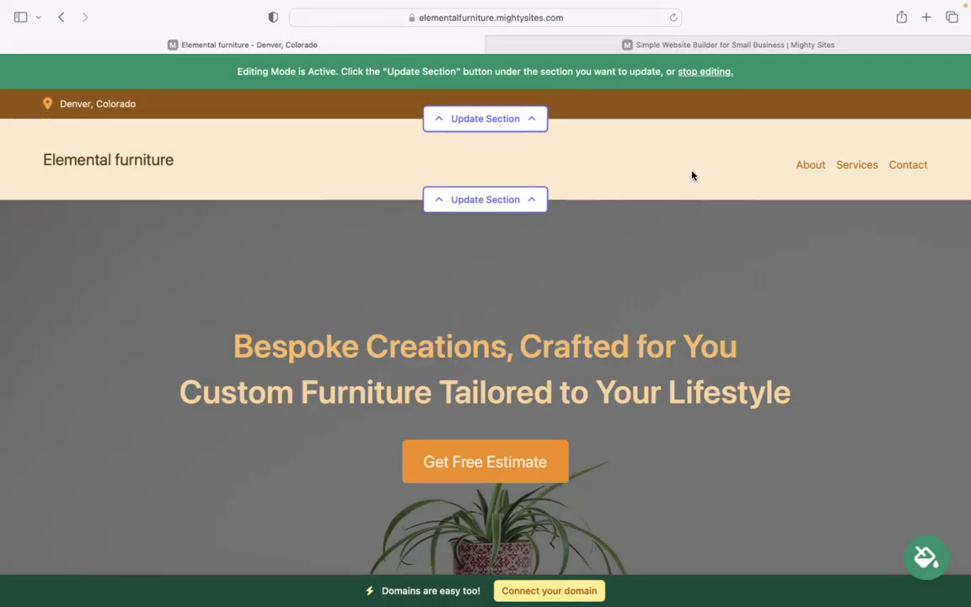
Review the hero headline and About Us paragraph by highlighting their text
{"action": "scroll", "coordinate": [486, 337], "scroll_direction": "down", "scroll_amount": 2}
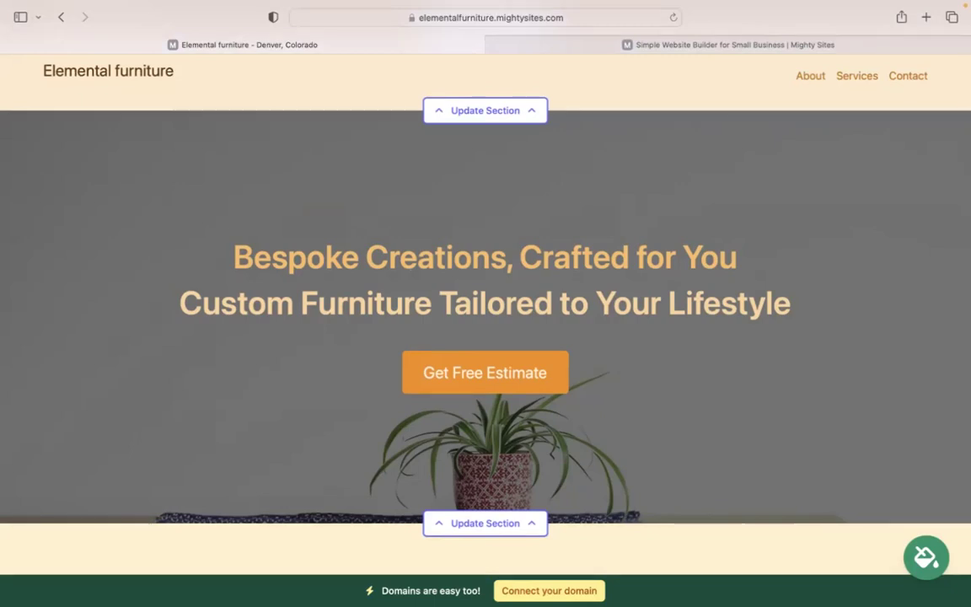
{"action": "left_click_drag", "start_coordinate": [211, 261], "coordinate": [784, 313]}
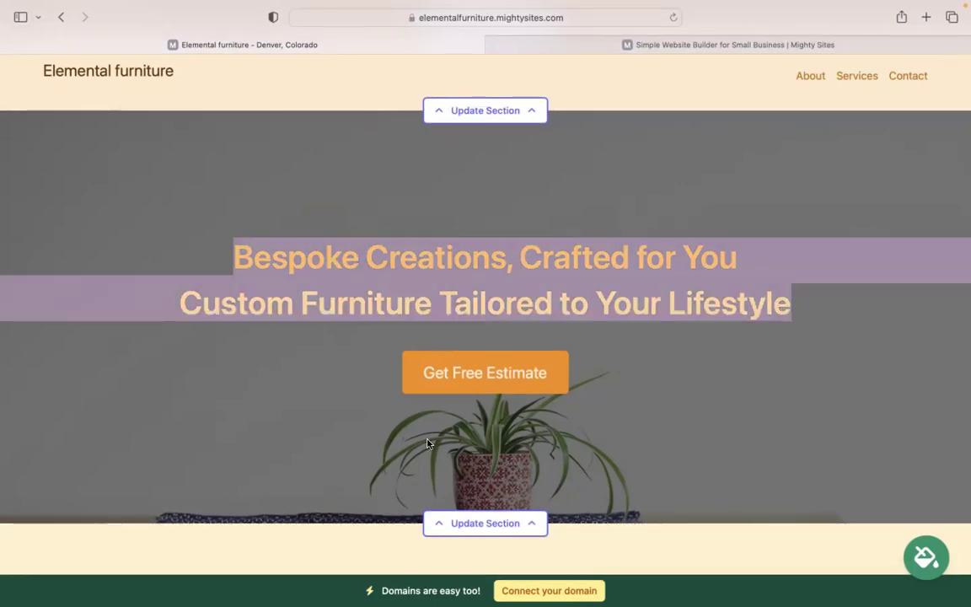
{"action": "left_click", "coordinate": [258, 360]}
{"action": "scroll", "coordinate": [253, 371], "scroll_direction": "down", "scroll_amount": 1}
{"action": "scroll", "coordinate": [251, 384], "scroll_direction": "down", "scroll_amount": 4}
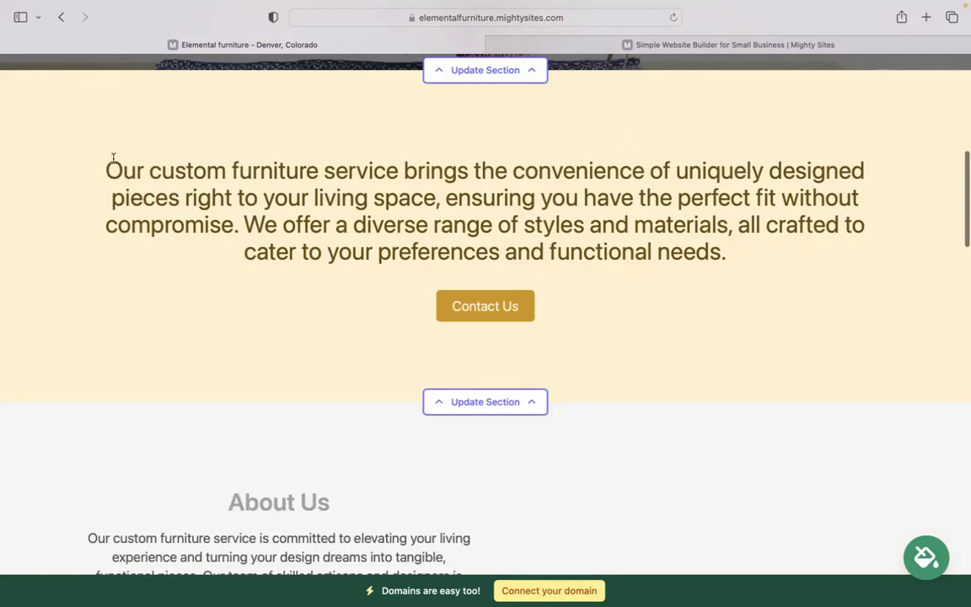
{"action": "left_click_drag", "start_coordinate": [113, 158], "coordinate": [789, 264]}
{"action": "left_click", "coordinate": [254, 233]}
Scroll down to the Services section and highlight its heading and list to review them
{"action": "scroll", "coordinate": [254, 233], "scroll_direction": "down", "scroll_amount": 1}
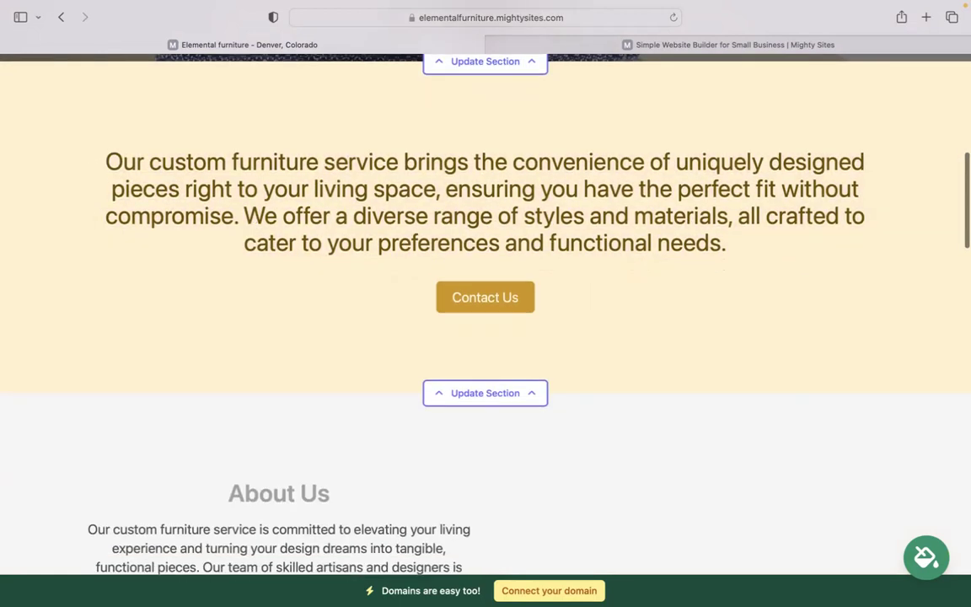
{"action": "scroll", "coordinate": [485, 337], "scroll_direction": "down", "scroll_amount": 2}
{"action": "scroll", "coordinate": [486, 338], "scroll_direction": "up", "scroll_amount": 6}
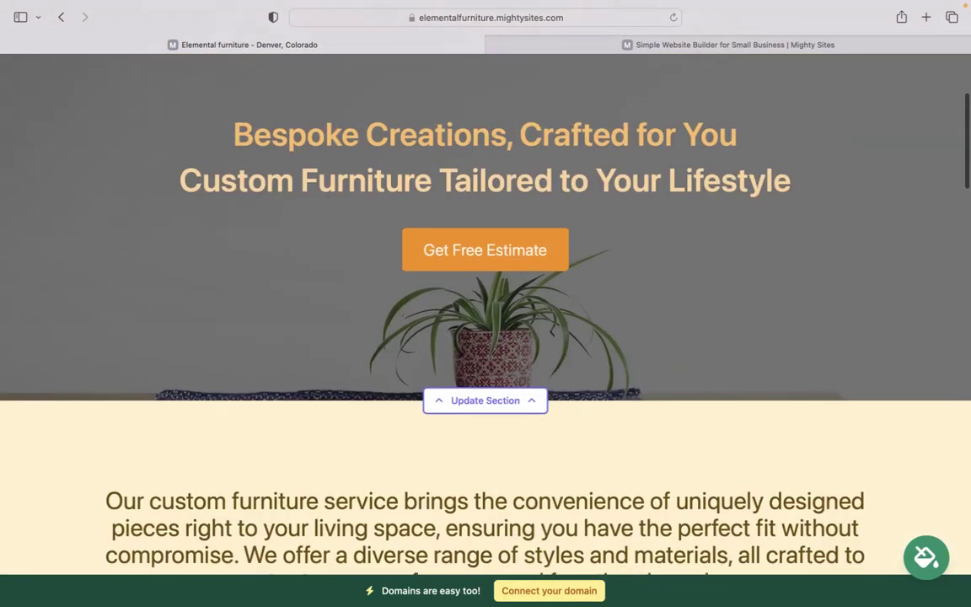
{"action": "scroll", "coordinate": [486, 320], "scroll_direction": "down", "scroll_amount": 3}
{"action": "scroll", "coordinate": [485, 320], "scroll_direction": "down", "scroll_amount": 4}
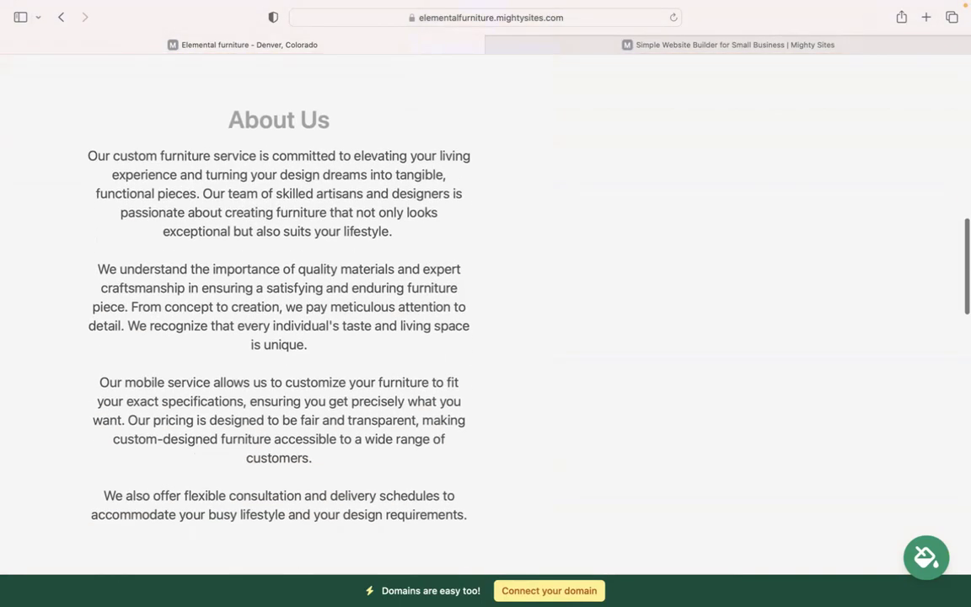
{"action": "scroll", "coordinate": [485, 321], "scroll_direction": "down", "scroll_amount": 3}
{"action": "scroll", "coordinate": [485, 320], "scroll_direction": "down", "scroll_amount": 2}
{"action": "scroll", "coordinate": [486, 321], "scroll_direction": "down", "scroll_amount": 2}
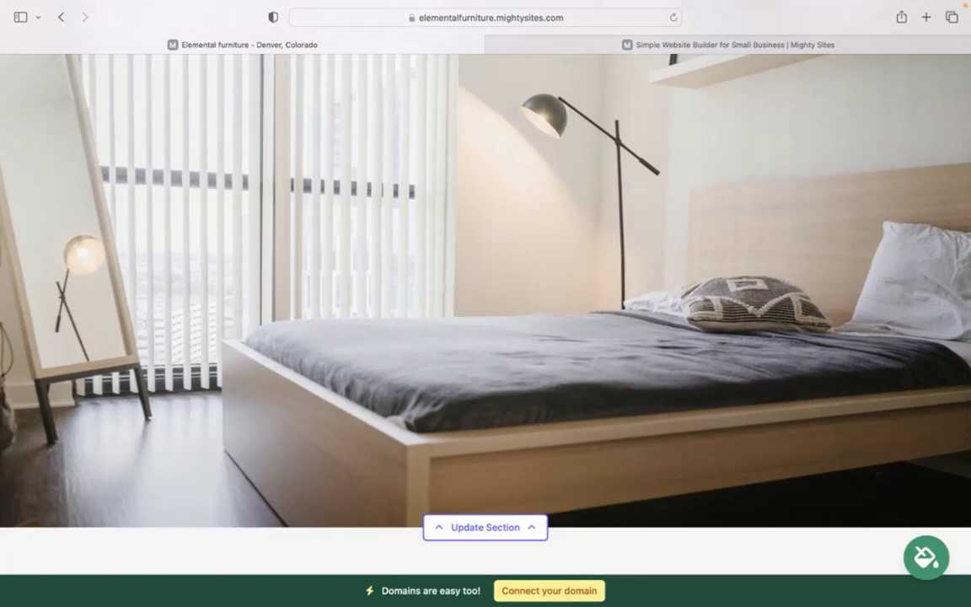
{"action": "scroll", "coordinate": [485, 320], "scroll_direction": "down", "scroll_amount": 1}
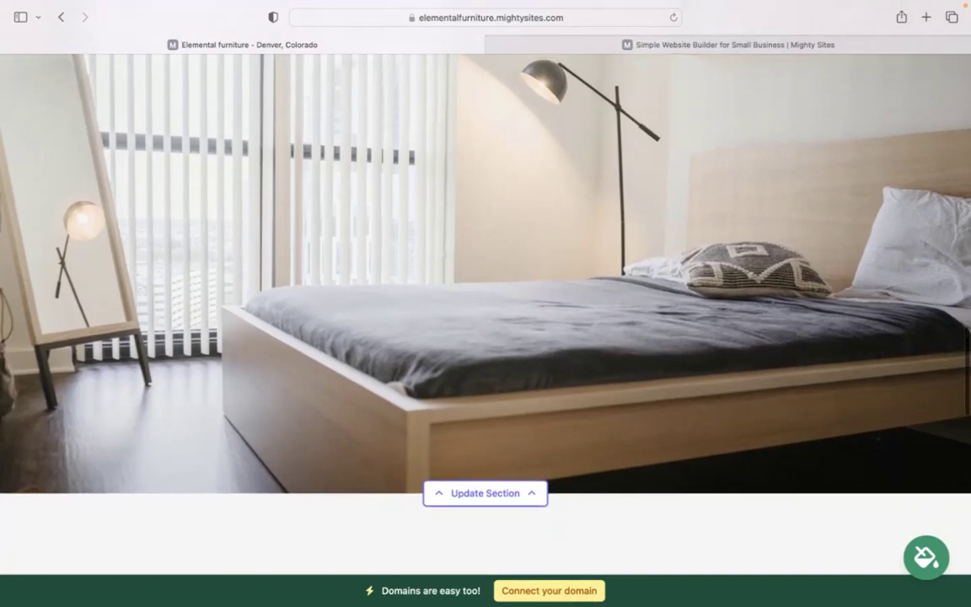
{"action": "scroll", "coordinate": [305, 233], "scroll_direction": "down", "scroll_amount": 3}
{"action": "scroll", "coordinate": [306, 234], "scroll_direction": "down", "scroll_amount": 3}
{"action": "scroll", "coordinate": [305, 233], "scroll_direction": "down", "scroll_amount": 2}
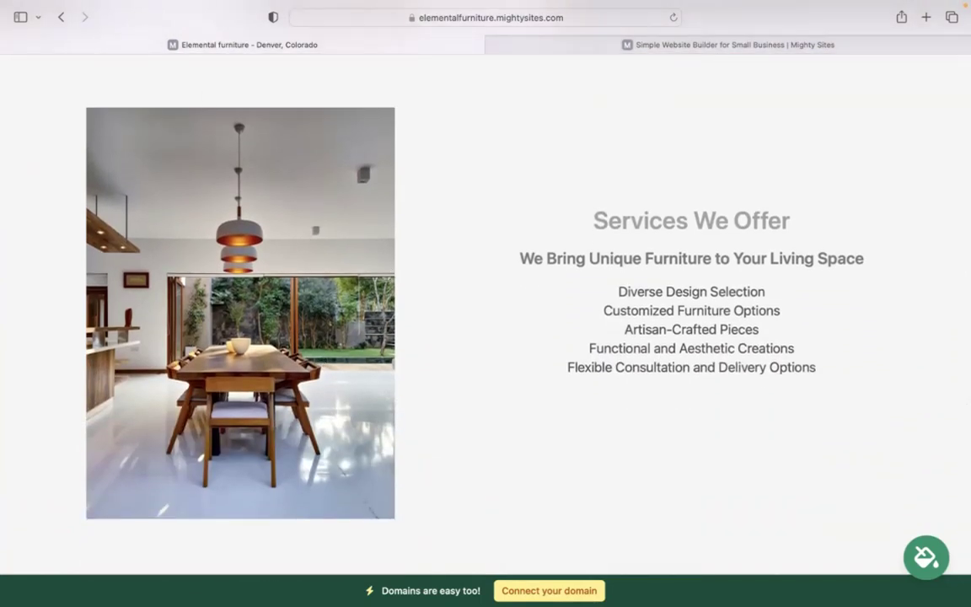
{"action": "scroll", "coordinate": [456, 244], "scroll_direction": "down", "scroll_amount": 2}
{"action": "scroll", "coordinate": [524, 219], "scroll_direction": "up", "scroll_amount": 1}
{"action": "mouse_move", "coordinate": [586, 178]}
{"action": "left_mouse_down"}
{"action": "mouse_move", "coordinate": [868, 319]}
{"action": "mouse_move", "coordinate": [849, 242]}
{"action": "left_mouse_up"}
{"action": "left_click_drag", "start_coordinate": [668, 205], "coordinate": [815, 352]}
{"action": "left_click", "coordinate": [588, 262]}
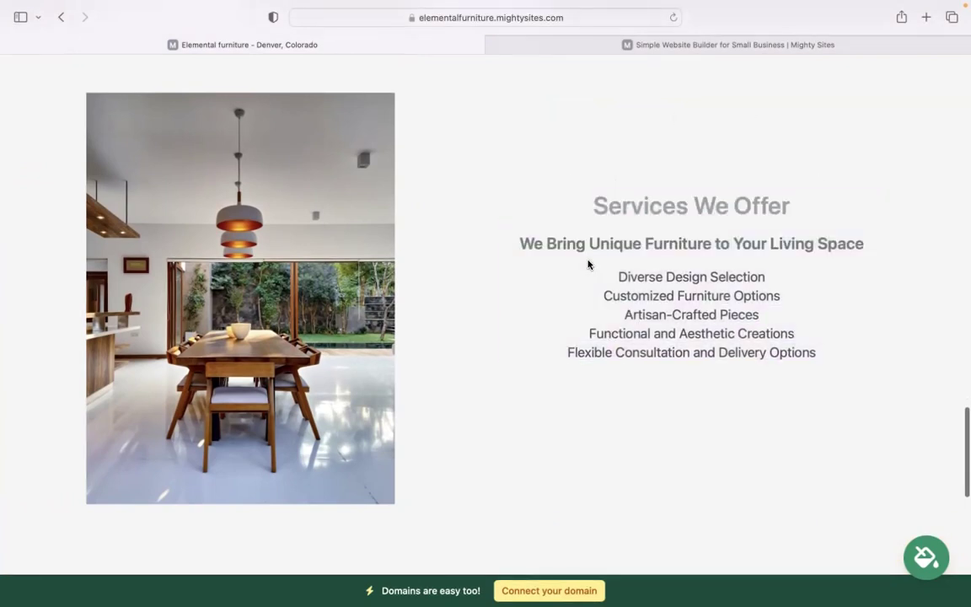
{"action": "mouse_move", "coordinate": [614, 277]}
{"action": "left_mouse_down"}
{"action": "mouse_move", "coordinate": [826, 329]}
{"action": "mouse_move", "coordinate": [830, 378]}
{"action": "left_mouse_up"}
{"action": "left_click", "coordinate": [770, 440]}
Scroll back up to the top of the homepage
{"action": "scroll", "coordinate": [769, 440], "scroll_direction": "up", "scroll_amount": 1}
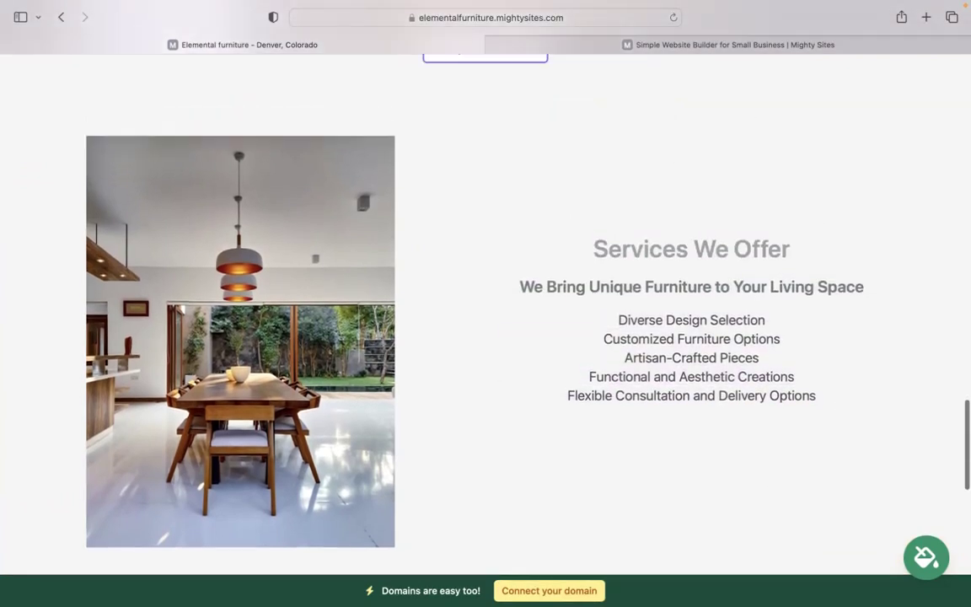
{"action": "scroll", "coordinate": [770, 440], "scroll_direction": "up", "scroll_amount": 2}
{"action": "scroll", "coordinate": [769, 440], "scroll_direction": "up", "scroll_amount": 2}
{"action": "scroll", "coordinate": [436, 287], "scroll_direction": "up", "scroll_amount": 2}
{"action": "scroll", "coordinate": [437, 287], "scroll_direction": "up", "scroll_amount": 5}
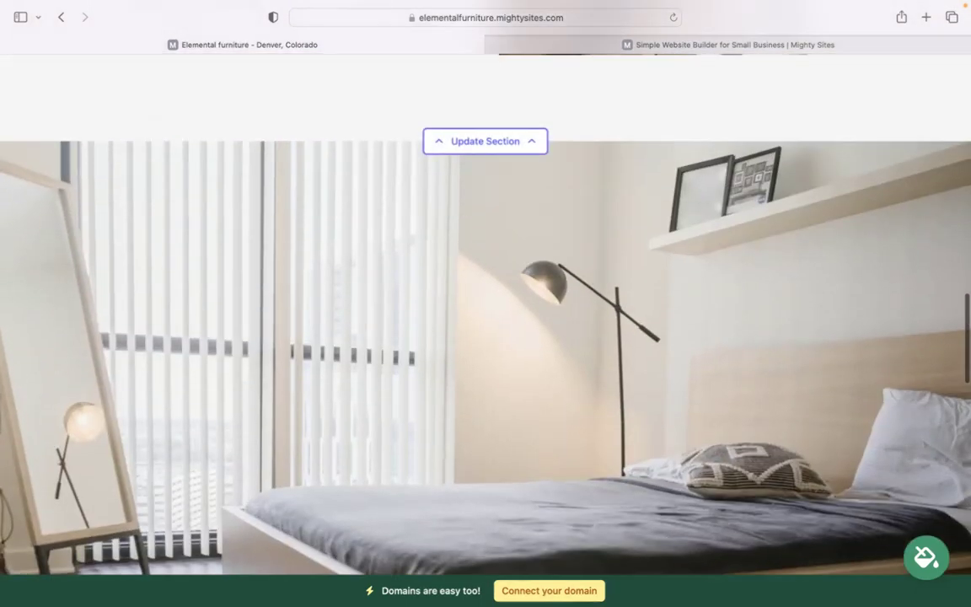
{"action": "scroll", "coordinate": [437, 286], "scroll_direction": "up", "scroll_amount": 3}
{"action": "scroll", "coordinate": [436, 287], "scroll_direction": "up", "scroll_amount": 1}
{"action": "scroll", "coordinate": [436, 287], "scroll_direction": "up", "scroll_amount": 1}
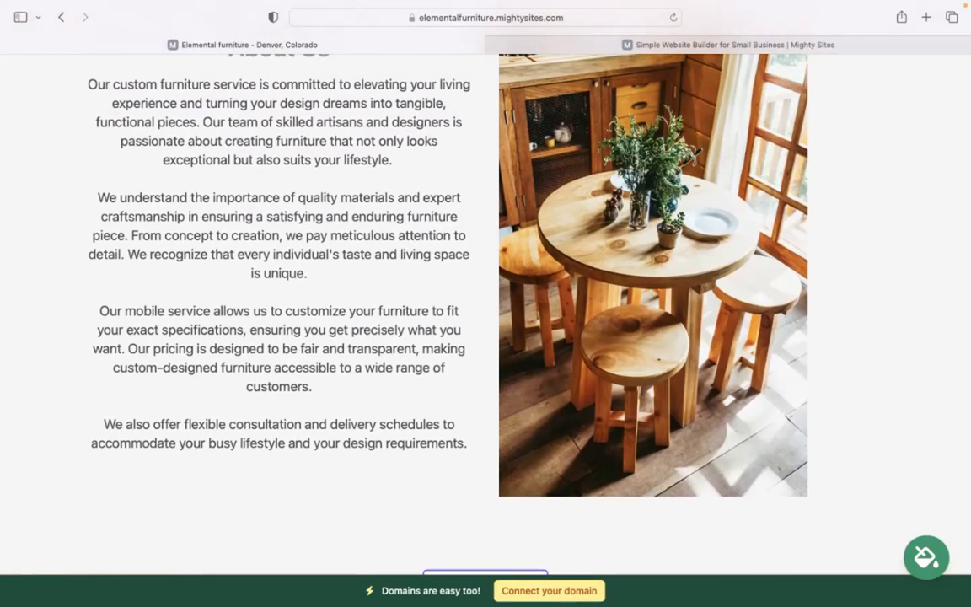
{"action": "scroll", "coordinate": [437, 287], "scroll_direction": "up", "scroll_amount": 2}
{"action": "scroll", "coordinate": [436, 286], "scroll_direction": "up", "scroll_amount": 2}
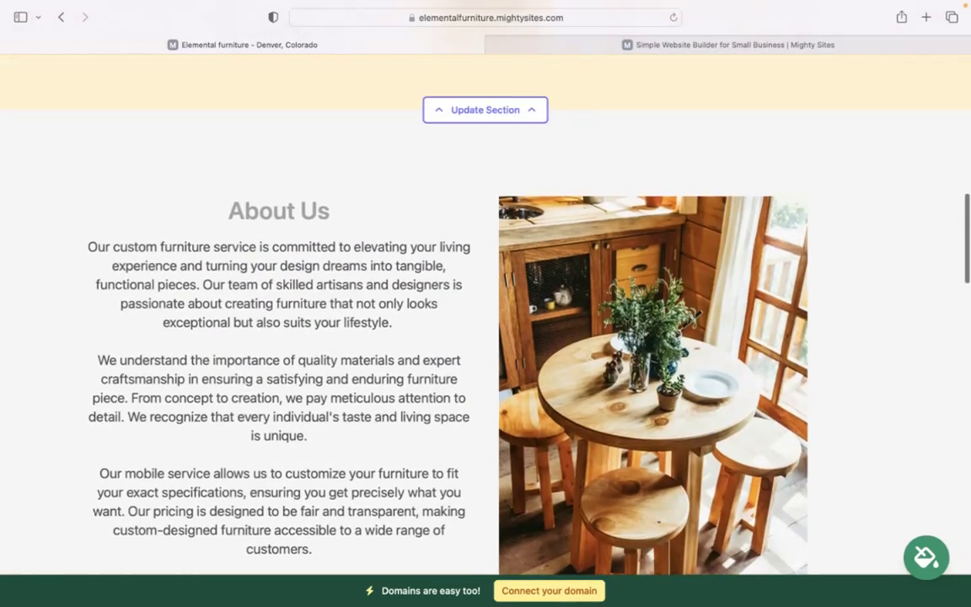
{"action": "scroll", "coordinate": [437, 287], "scroll_direction": "up", "scroll_amount": 2}
{"action": "scroll", "coordinate": [437, 287], "scroll_direction": "up", "scroll_amount": 2}
{"action": "scroll", "coordinate": [437, 295], "scroll_direction": "up", "scroll_amount": 5}
{"action": "scroll", "coordinate": [436, 295], "scroll_direction": "up", "scroll_amount": 5}
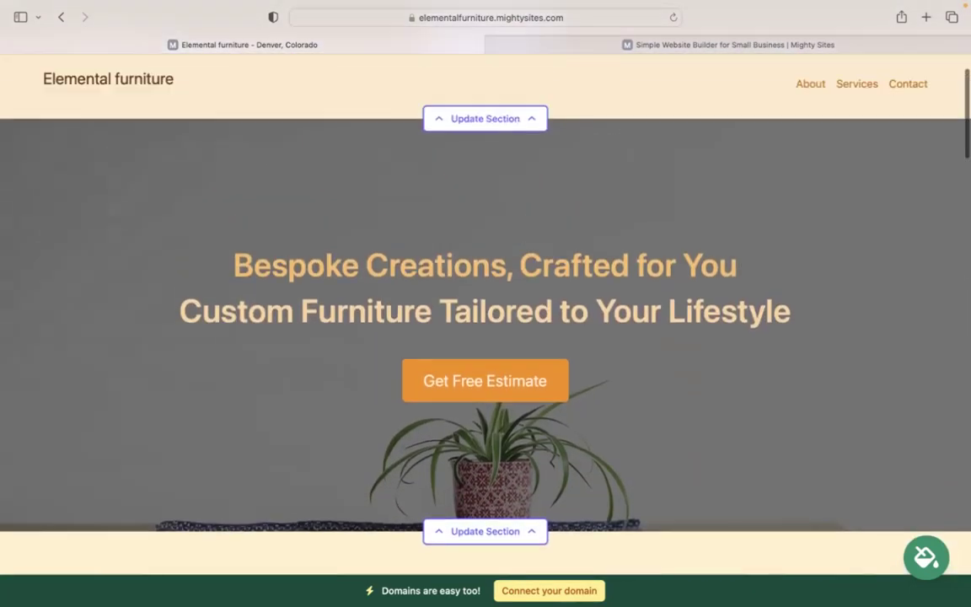
{"action": "scroll", "coordinate": [436, 295], "scroll_direction": "up", "scroll_amount": 2}
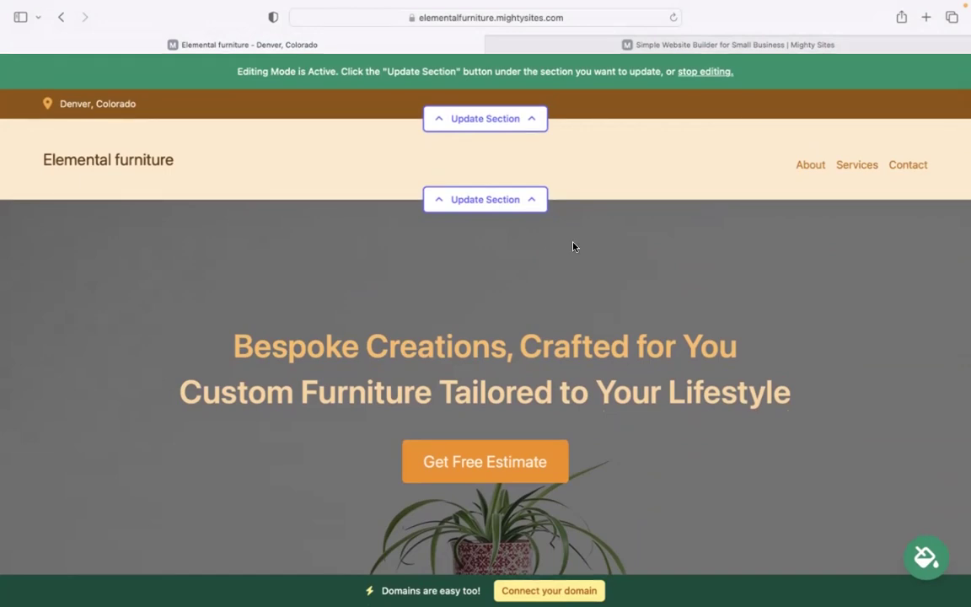
{"action": "left_click", "coordinate": [510, 118]}
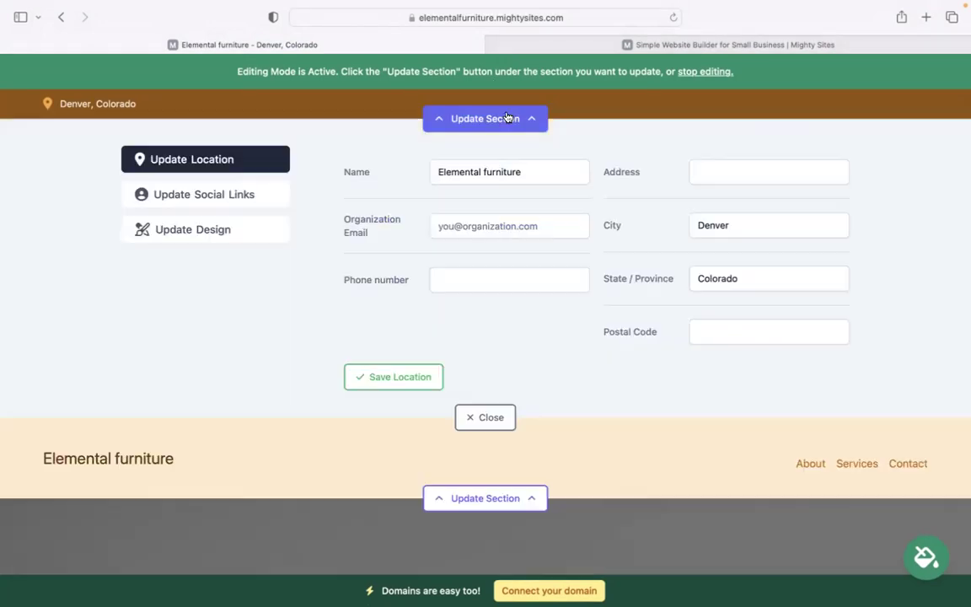
{"action": "left_click", "coordinate": [495, 221]}
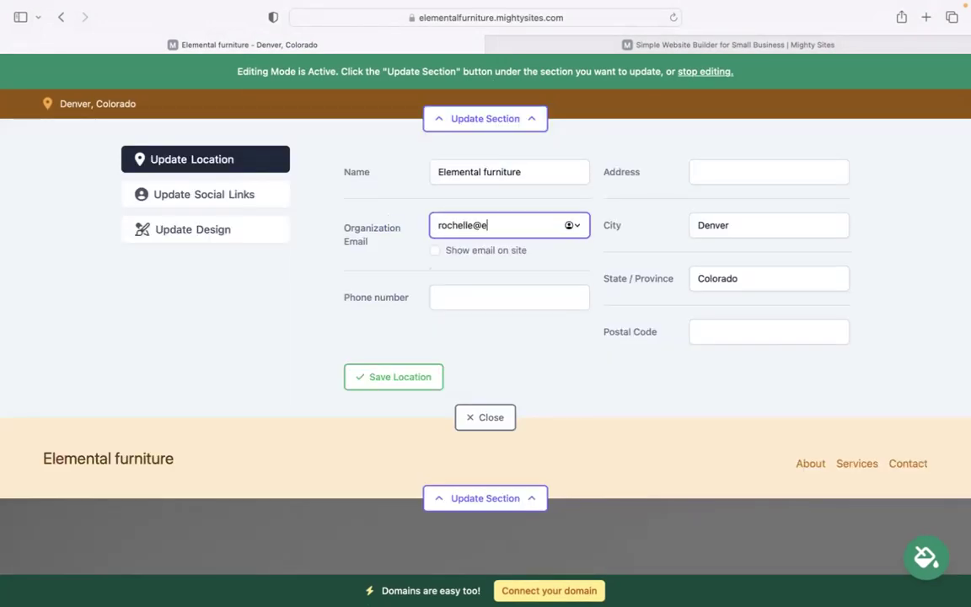
{"action": "left_click", "coordinate": [436, 251]}
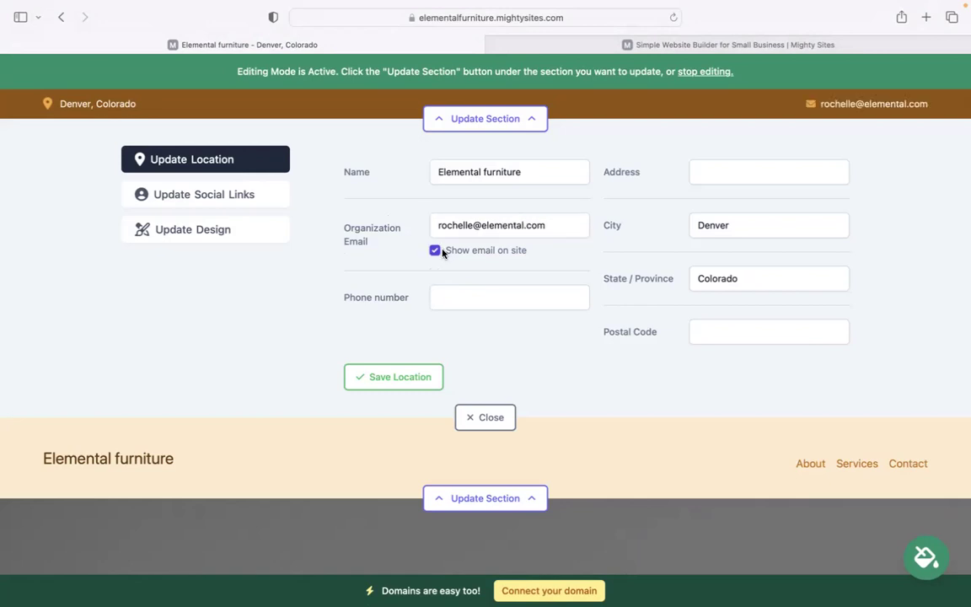
{"action": "left_click", "coordinate": [481, 305]}
{"action": "type", "text": "58403"}
{"action": "key", "text": "BackSpace"}
{"action": "key", "text": "BackSpace"}
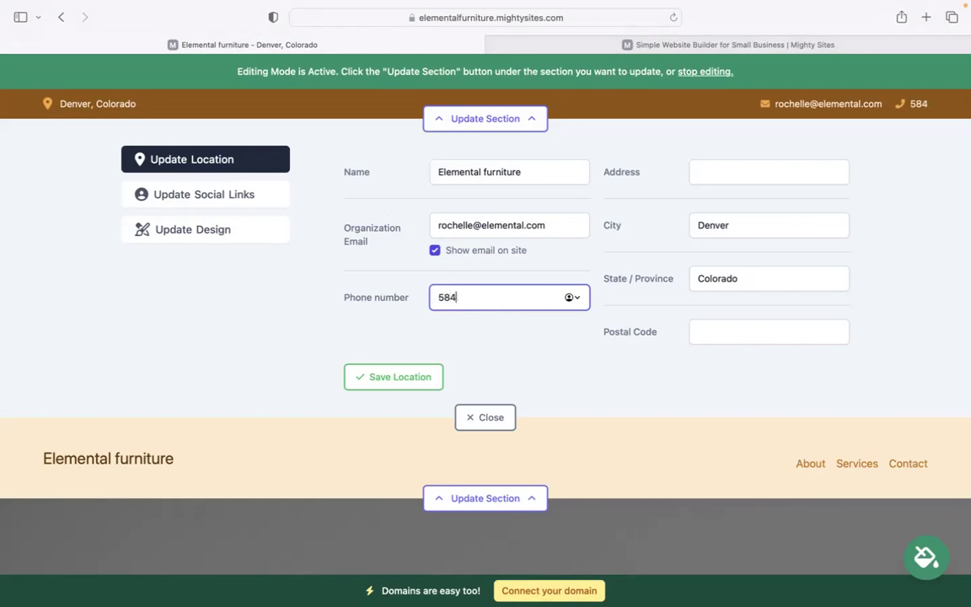
{"action": "type", "text": "0"}
{"action": "key", "text": "BackSpace"}
{"action": "type", "text": "-39393"}
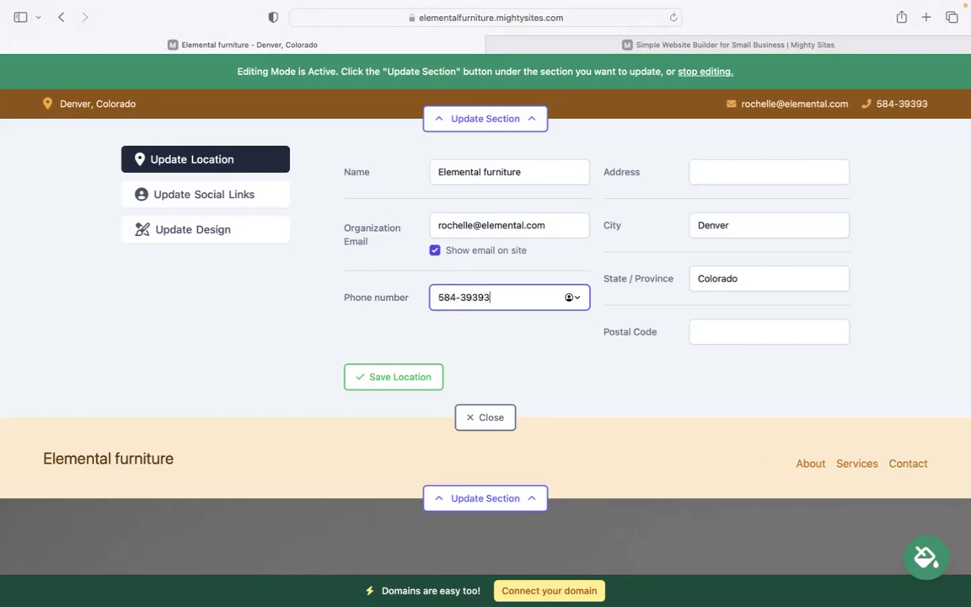
{"action": "left_click", "coordinate": [750, 166]}
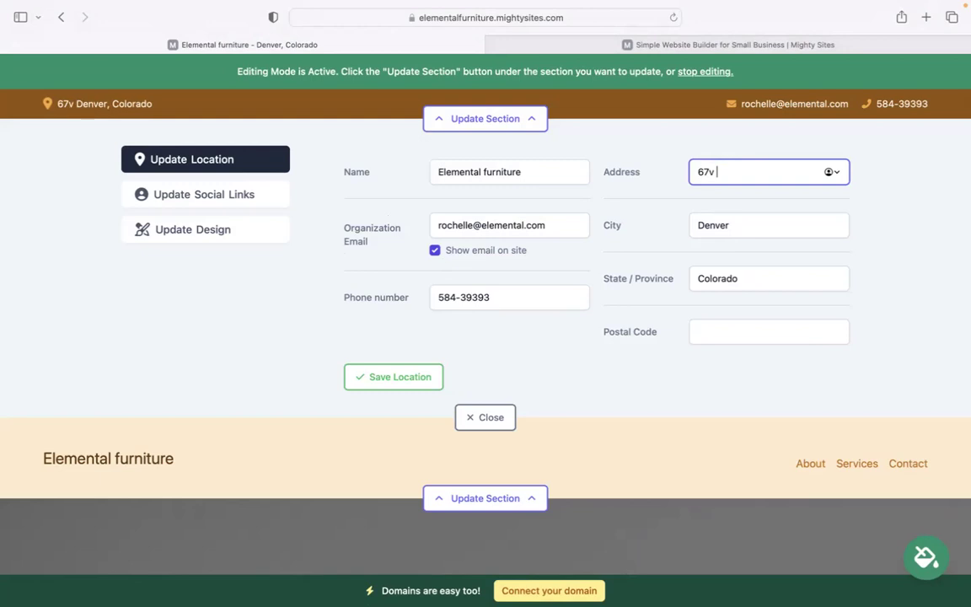
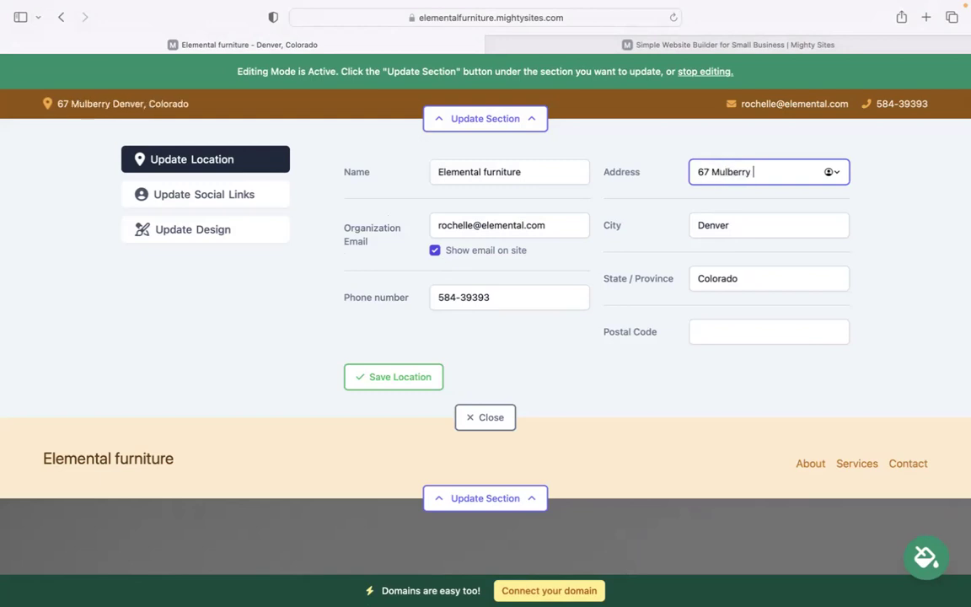
{"action": "left_click", "coordinate": [733, 334]}
{"action": "type", "text": "48383"}
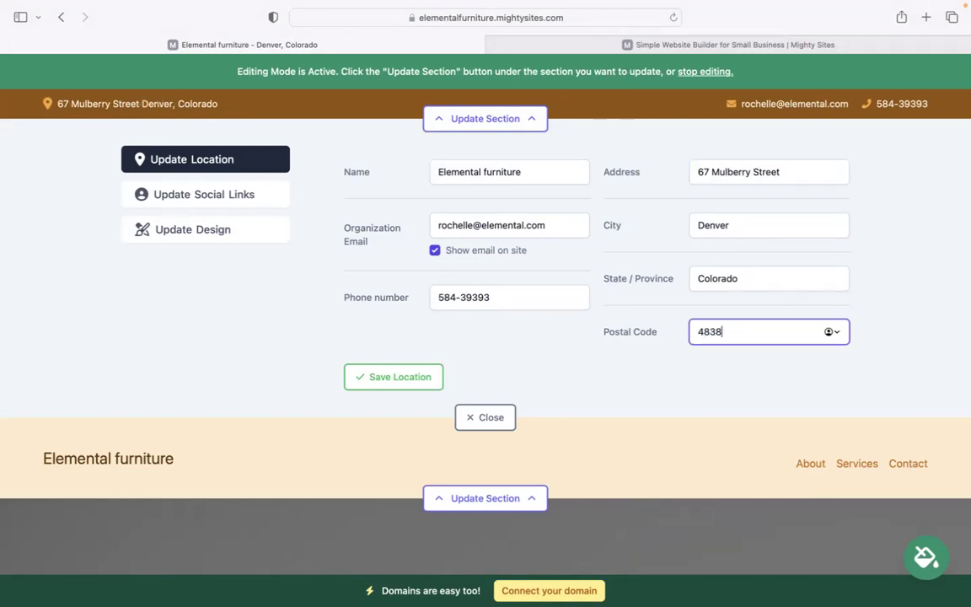
{"action": "type", "text": "2"}
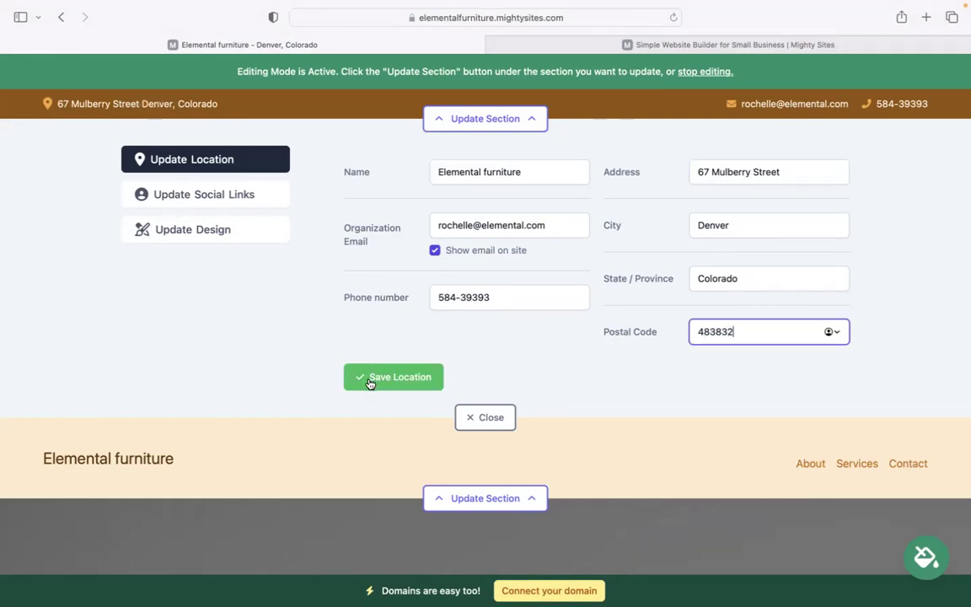
{"action": "left_click", "coordinate": [372, 380]}
Dismiss the social links editor, then upload and save the Mighty Sites logo, made smaller
{"action": "left_click", "coordinate": [235, 194]}
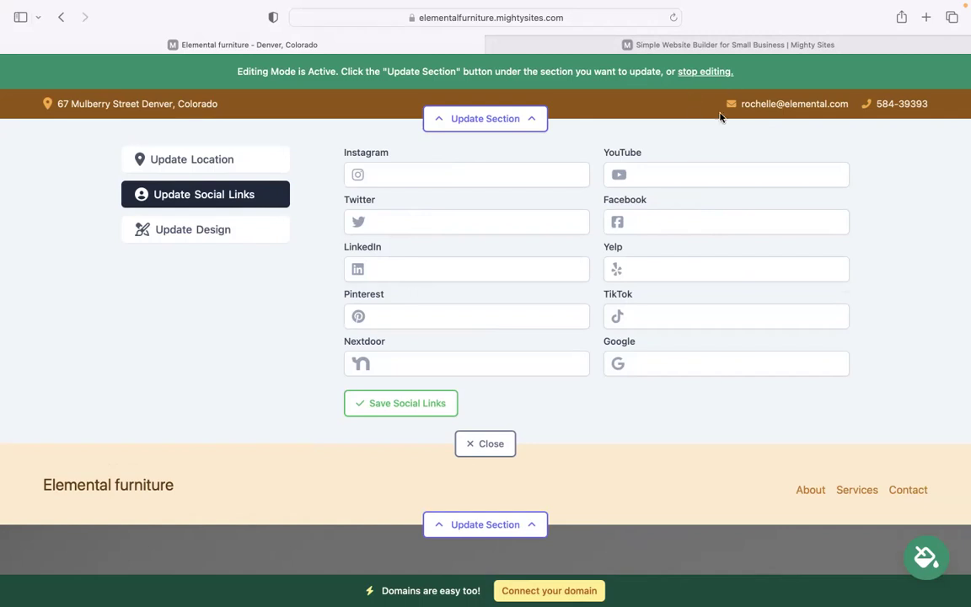
{"action": "left_click", "coordinate": [489, 447]}
{"action": "left_click", "coordinate": [482, 199]}
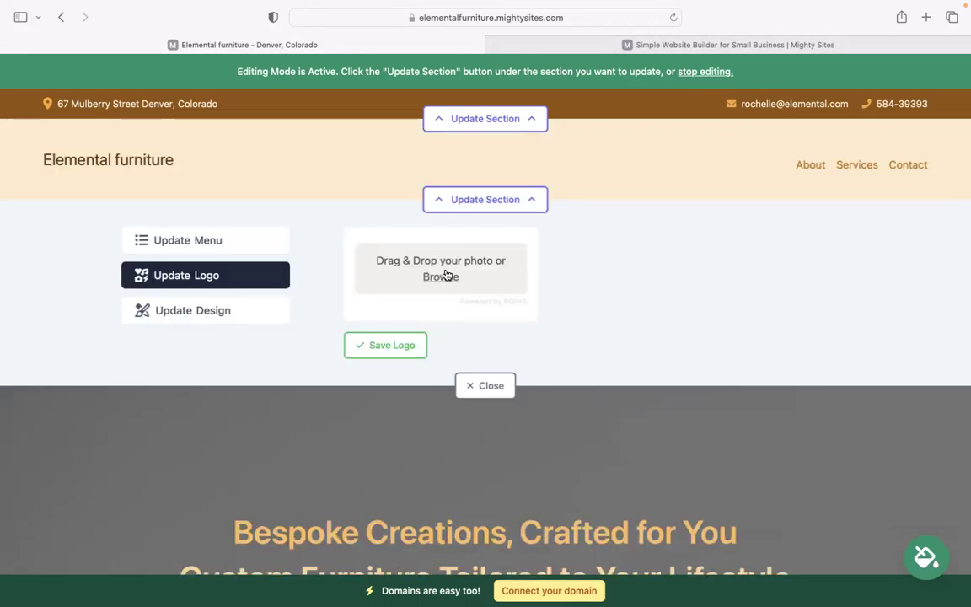
{"action": "left_click", "coordinate": [438, 278]}
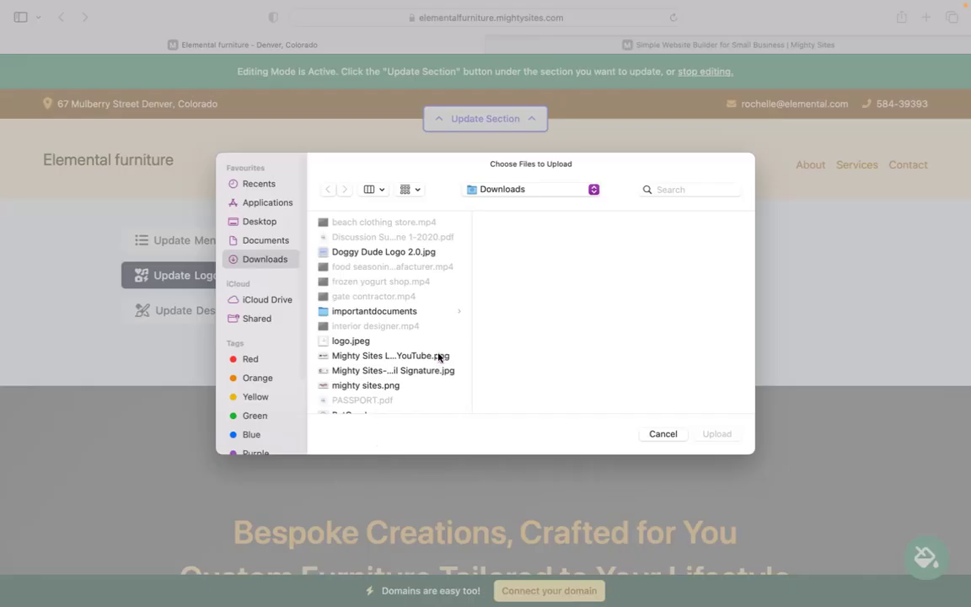
{"action": "left_click", "coordinate": [390, 356]}
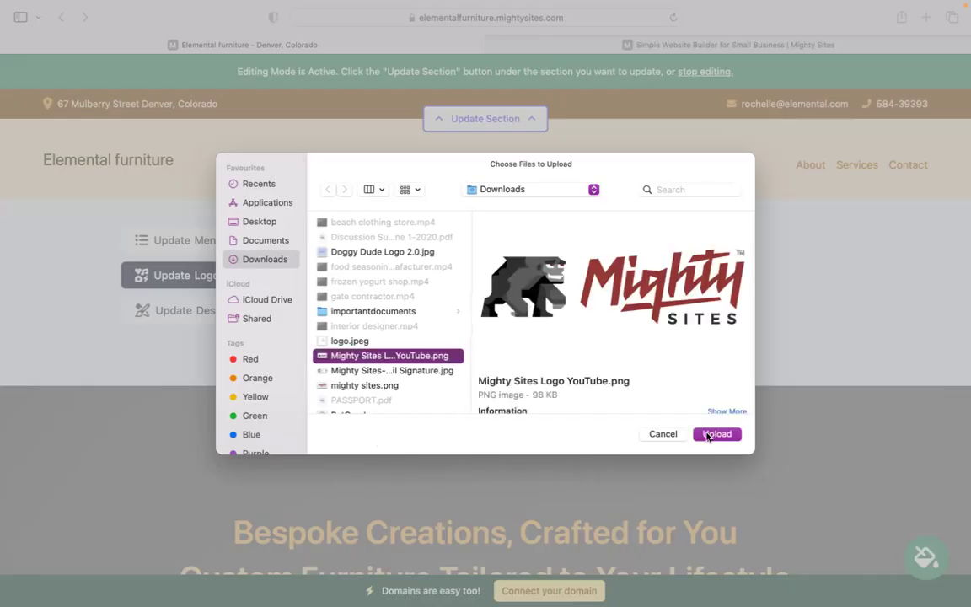
{"action": "left_click", "coordinate": [715, 433]}
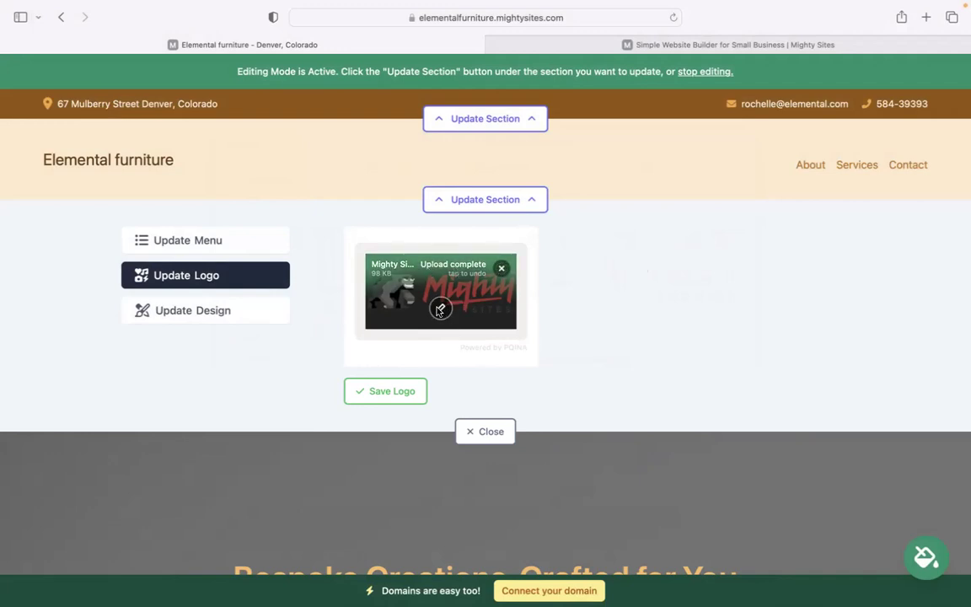
{"action": "left_click", "coordinate": [403, 393]}
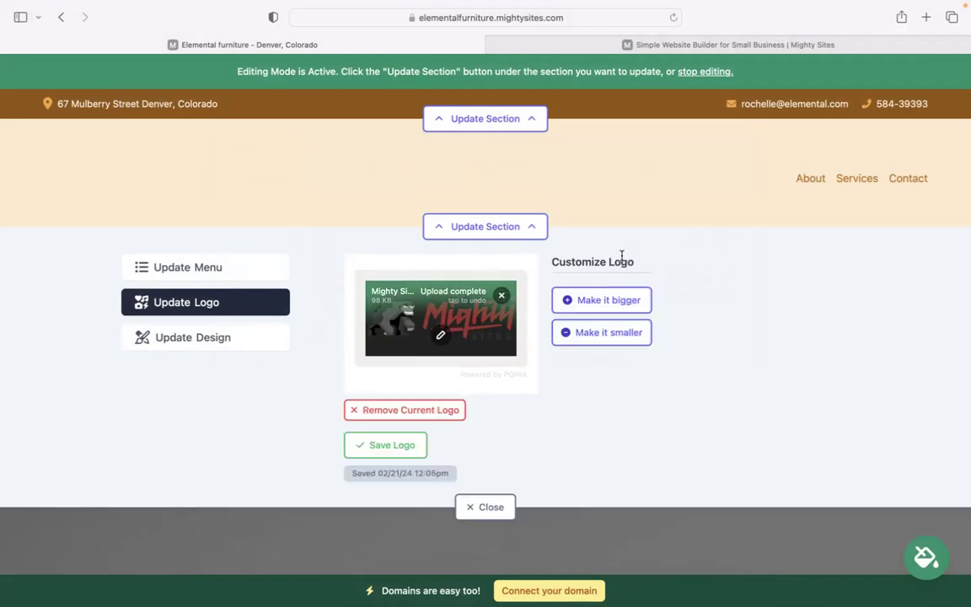
{"action": "left_click", "coordinate": [615, 342]}
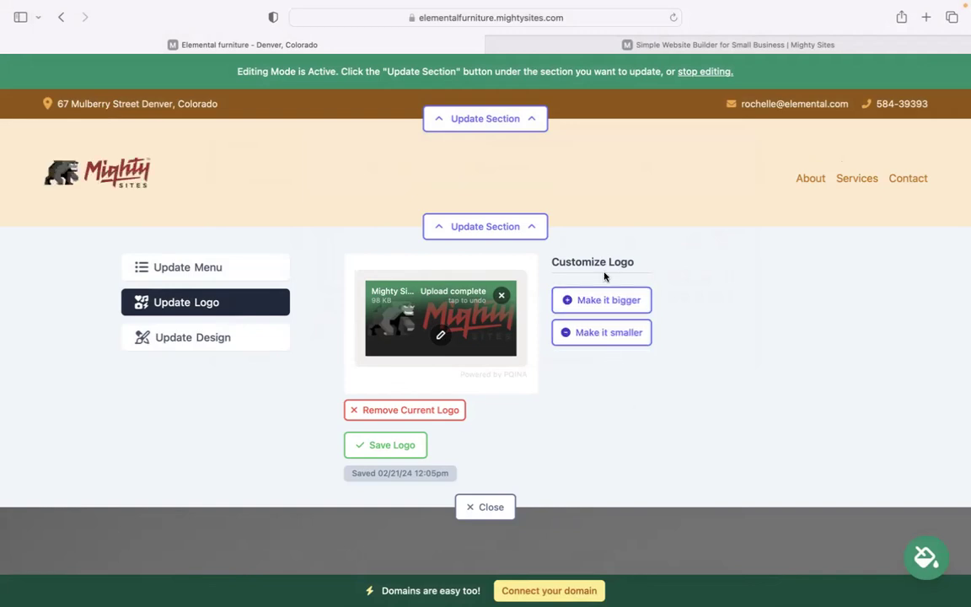
Close the logo editor, then apply and save the brown-and-pink colour theme from the theme carousel
{"action": "left_click", "coordinate": [493, 505]}
{"action": "scroll", "coordinate": [918, 227], "scroll_direction": "down", "scroll_amount": 5}
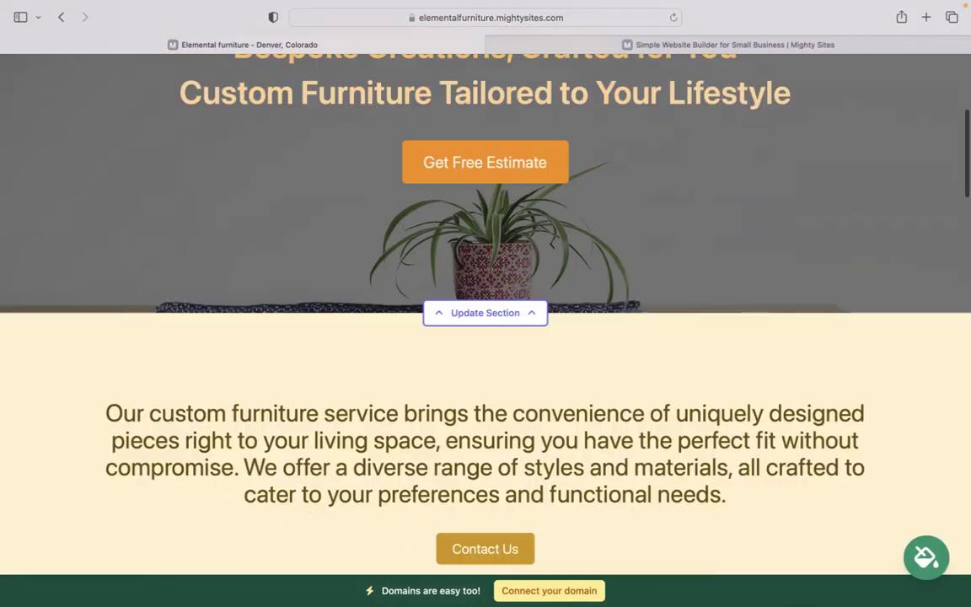
{"action": "scroll", "coordinate": [918, 228], "scroll_direction": "down", "scroll_amount": 3}
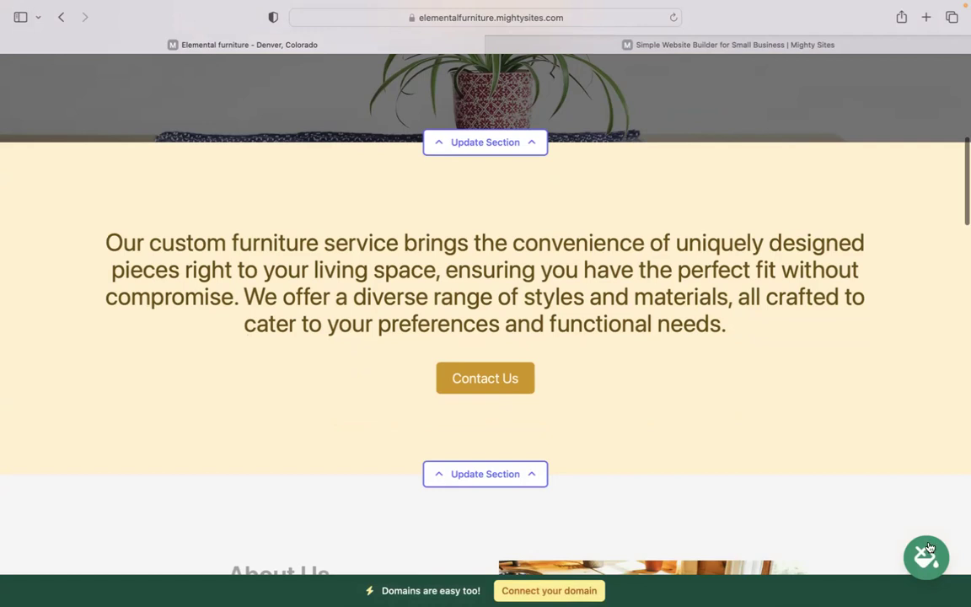
{"action": "left_click", "coordinate": [929, 549]}
{"action": "left_click", "coordinate": [747, 478]}
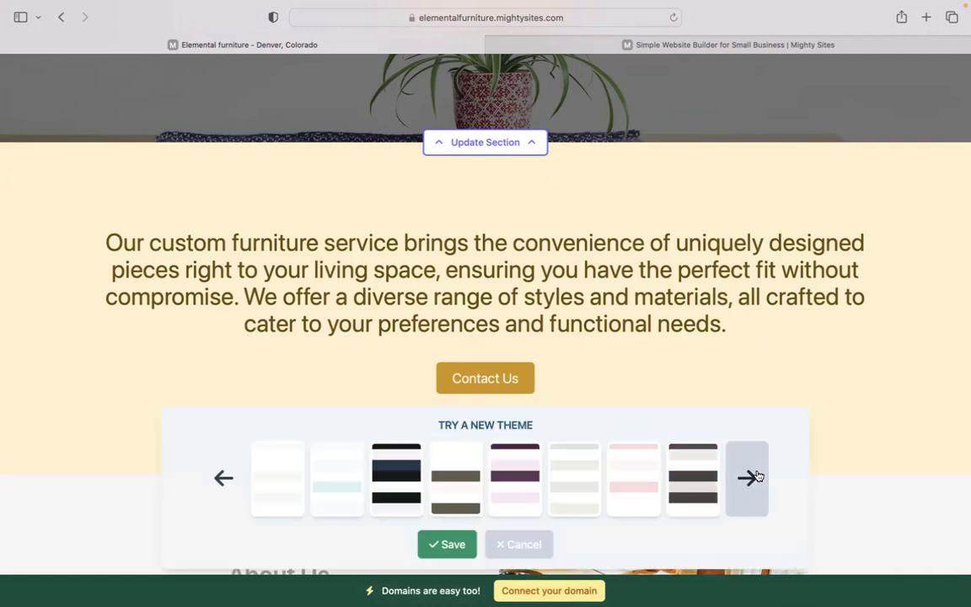
{"action": "left_click", "coordinate": [747, 478]}
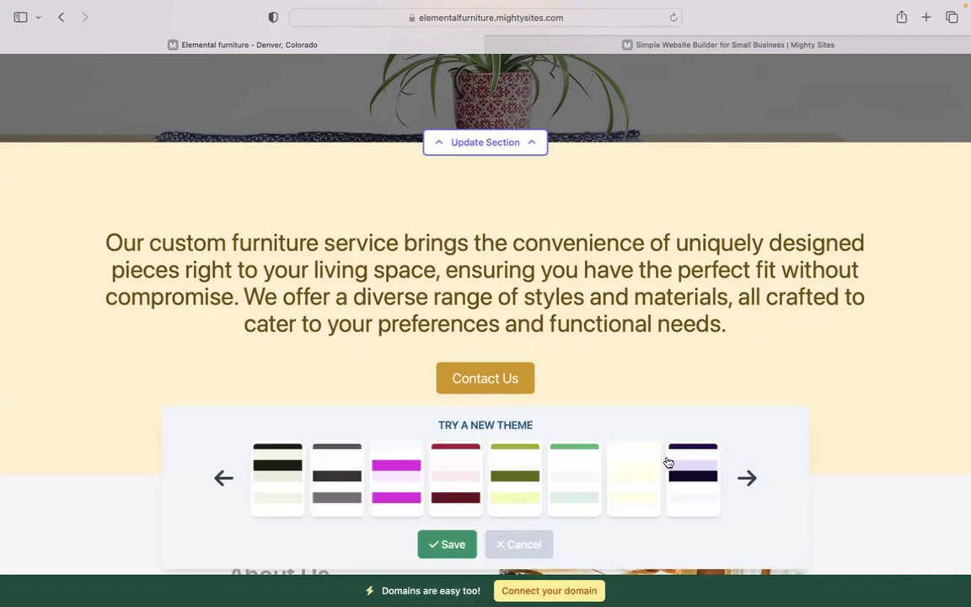
{"action": "left_click", "coordinate": [223, 478]}
{"action": "left_click", "coordinate": [339, 472]}
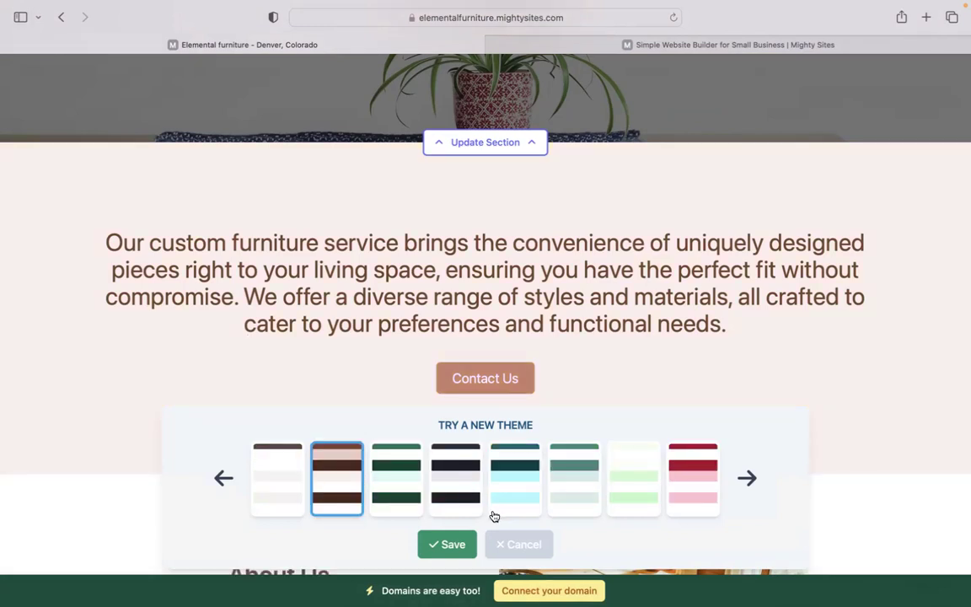
{"action": "left_click", "coordinate": [436, 543]}
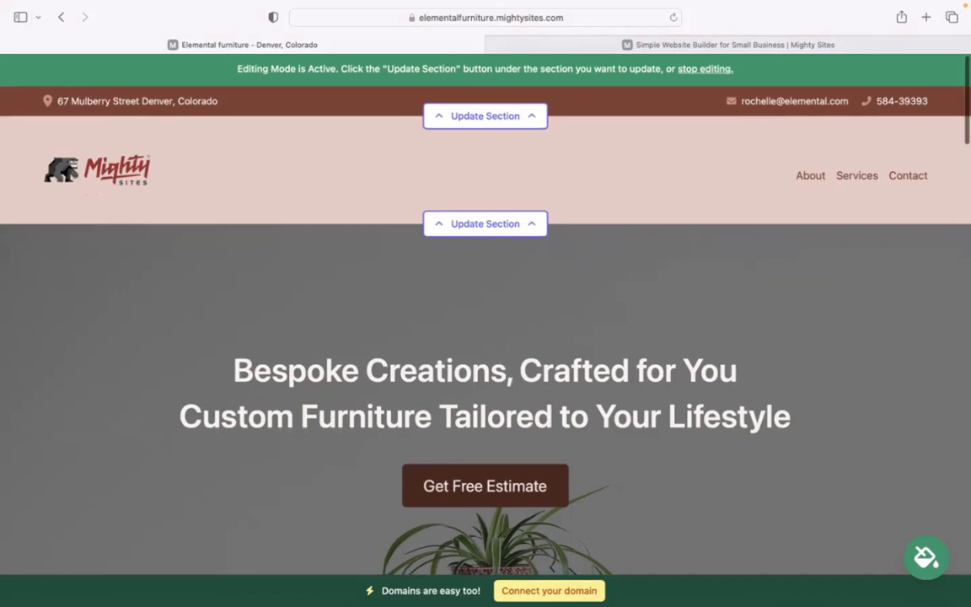
Browse the hero section's library furniture photos and go back, keeping the existing plant image
{"action": "scroll", "coordinate": [486, 337], "scroll_direction": "down", "scroll_amount": 3}
{"action": "scroll", "coordinate": [485, 337], "scroll_direction": "down", "scroll_amount": 4}
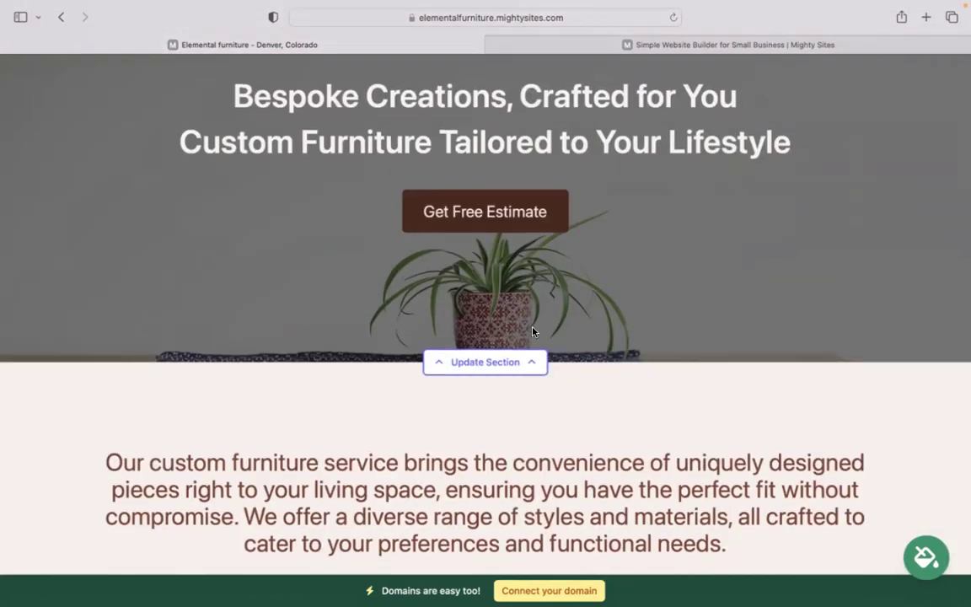
{"action": "left_click", "coordinate": [517, 360]}
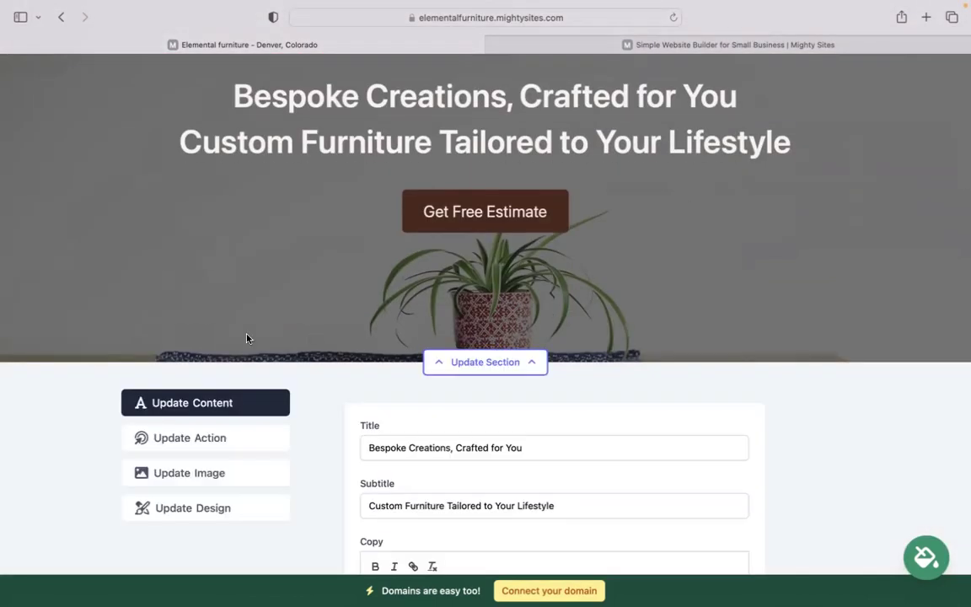
{"action": "left_click", "coordinate": [218, 331]}
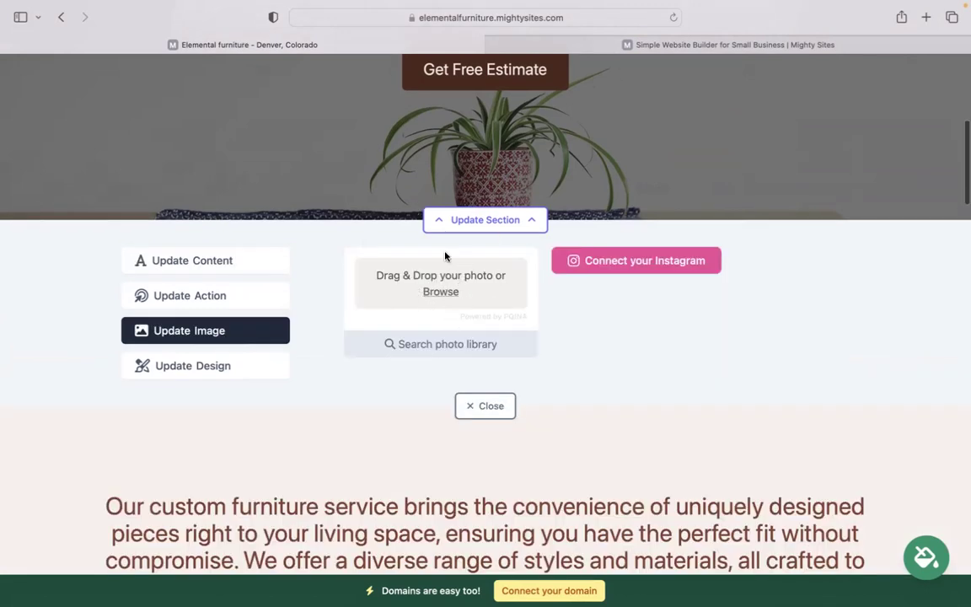
{"action": "left_click", "coordinate": [463, 355]}
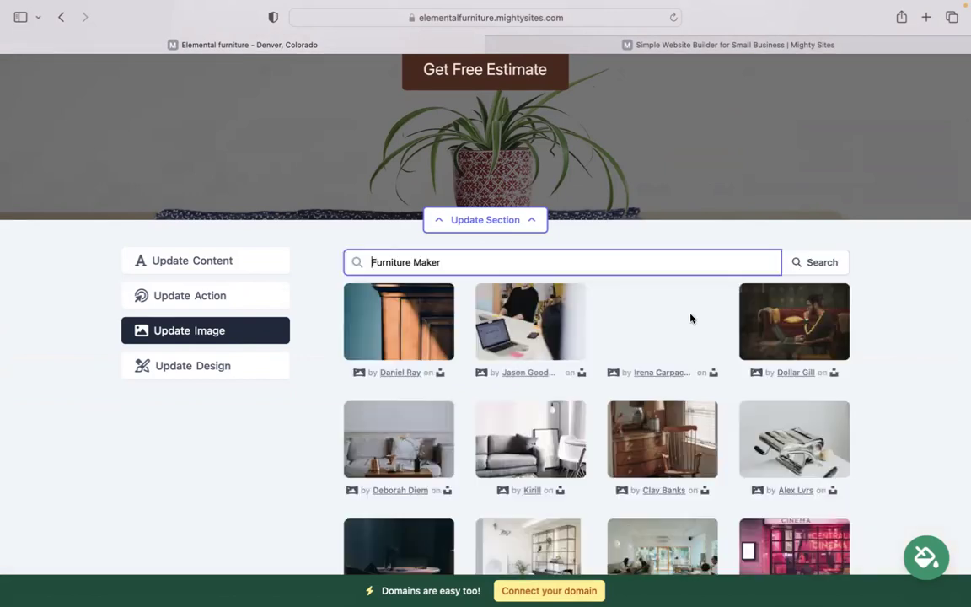
{"action": "scroll", "coordinate": [899, 362], "scroll_direction": "down", "scroll_amount": 4}
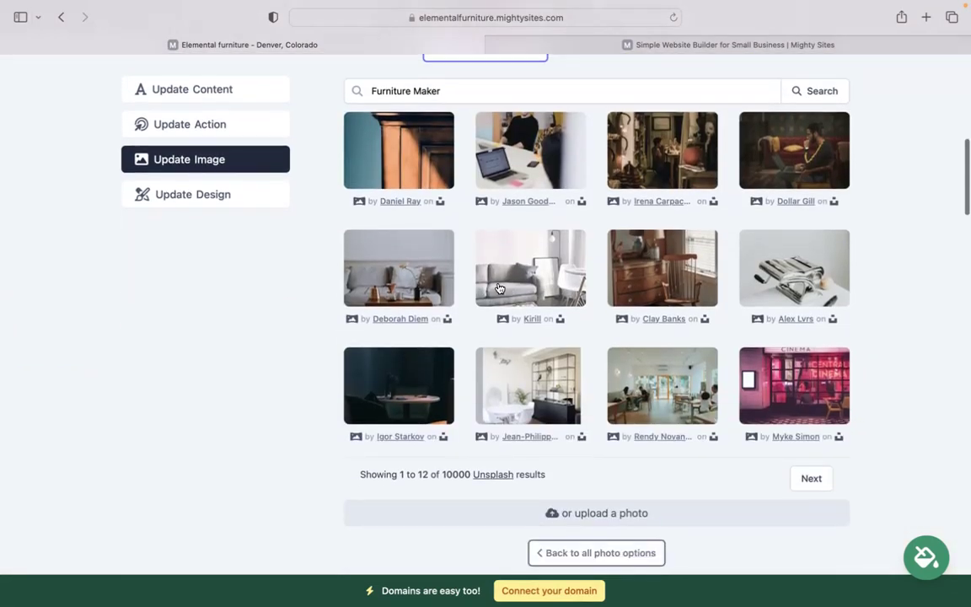
{"action": "left_click", "coordinate": [793, 278]}
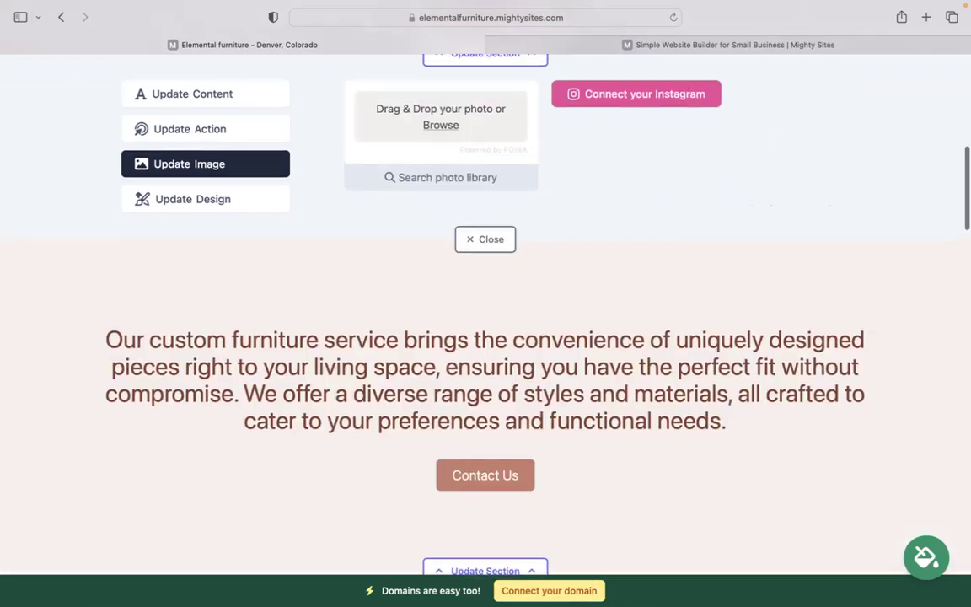
{"action": "scroll", "coordinate": [194, 314], "scroll_direction": "up", "scroll_amount": 5}
Verify the 'Get Free Estimate' button text and lead-form link unchanged, then close the hero editor
{"action": "left_click", "coordinate": [216, 392]}
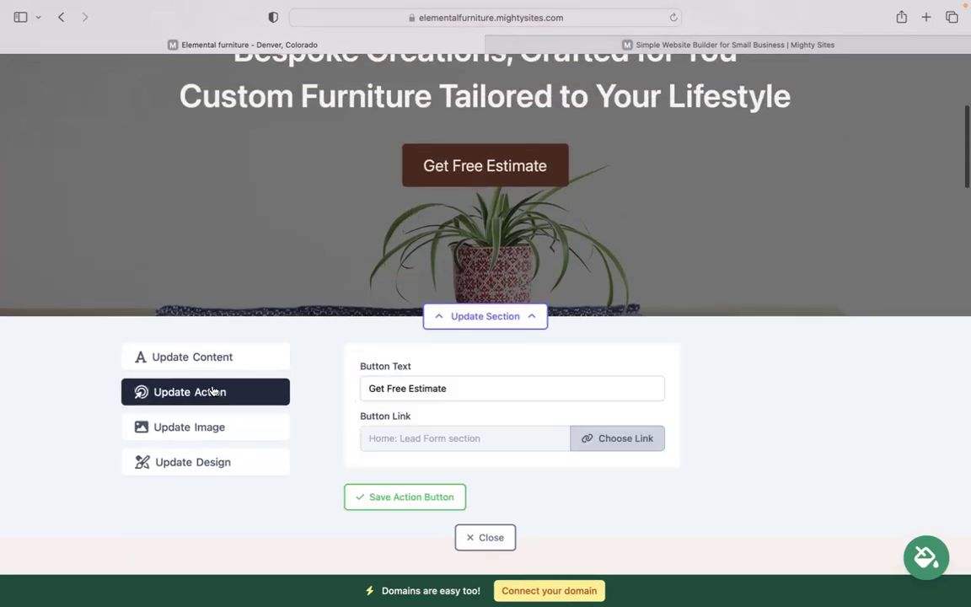
{"action": "scroll", "coordinate": [217, 393], "scroll_direction": "up", "scroll_amount": 3}
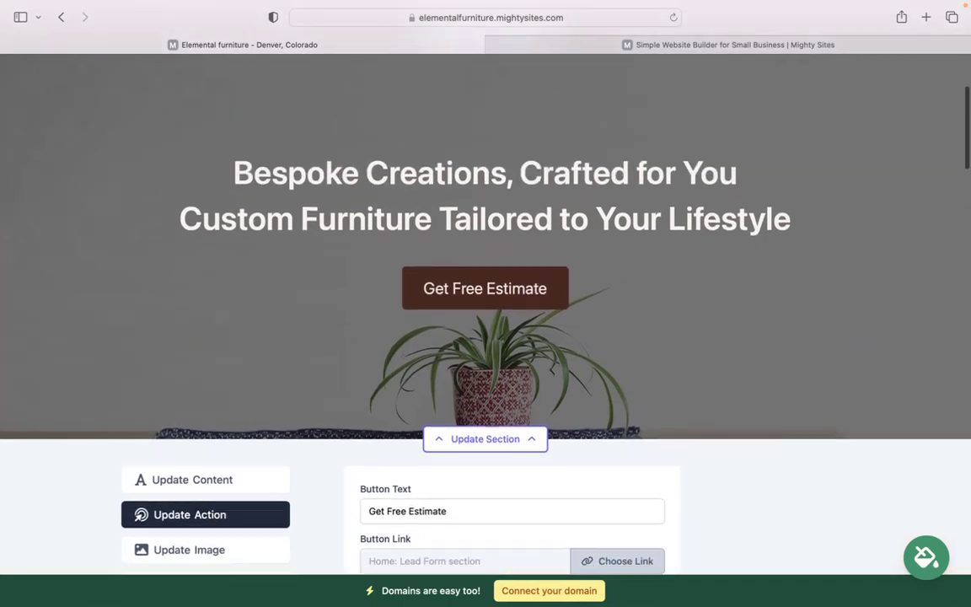
{"action": "scroll", "coordinate": [400, 170], "scroll_direction": "down", "scroll_amount": 3}
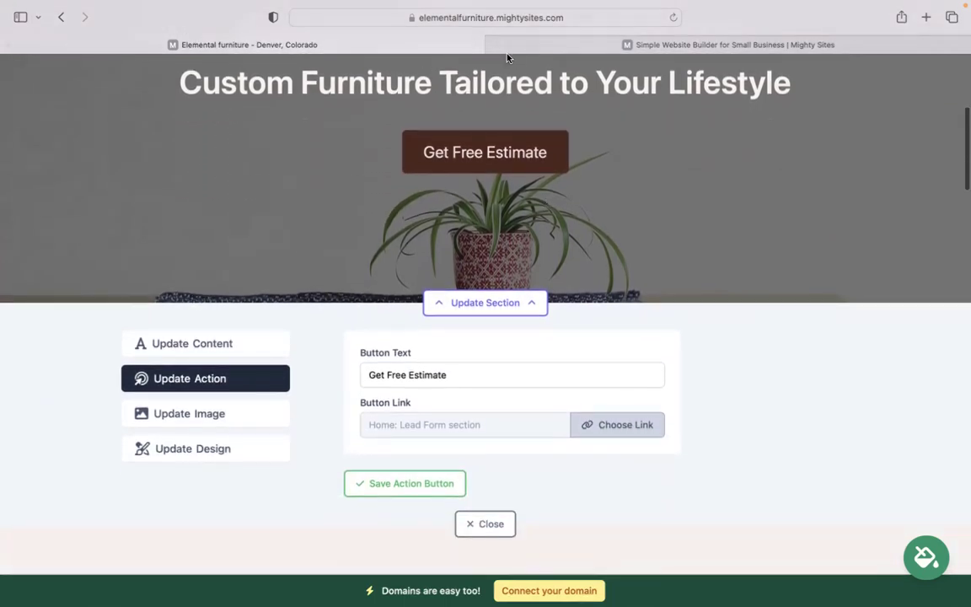
{"action": "left_click_drag", "start_coordinate": [513, 374], "coordinate": [330, 386]}
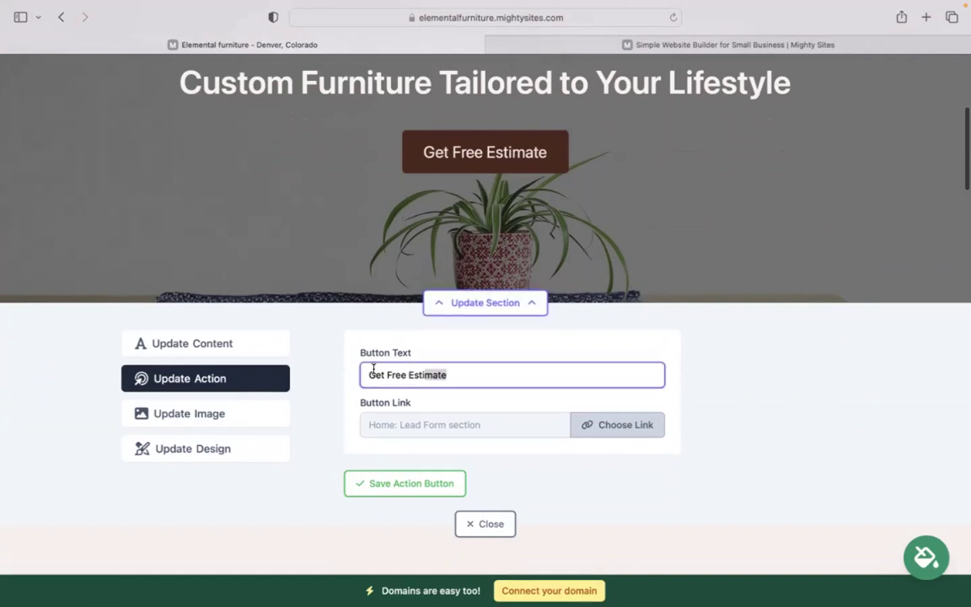
{"action": "left_click", "coordinate": [595, 425]}
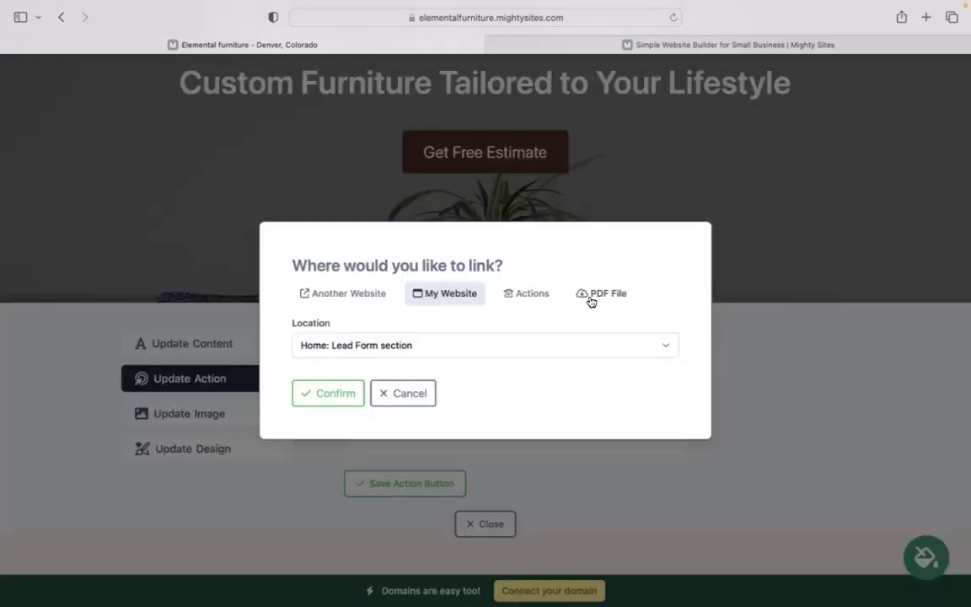
{"action": "left_click", "coordinate": [417, 394]}
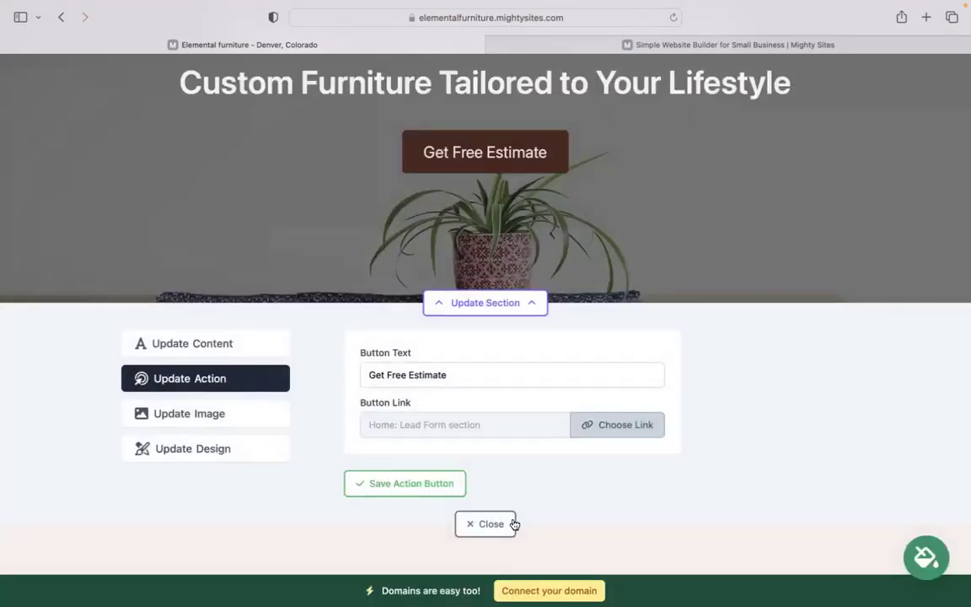
{"action": "left_click", "coordinate": [514, 523]}
{"action": "scroll", "coordinate": [513, 523], "scroll_direction": "down", "scroll_amount": 2}
{"action": "scroll", "coordinate": [513, 523], "scroll_direction": "down", "scroll_amount": 2}
{"action": "scroll", "coordinate": [486, 337], "scroll_direction": "down", "scroll_amount": 2}
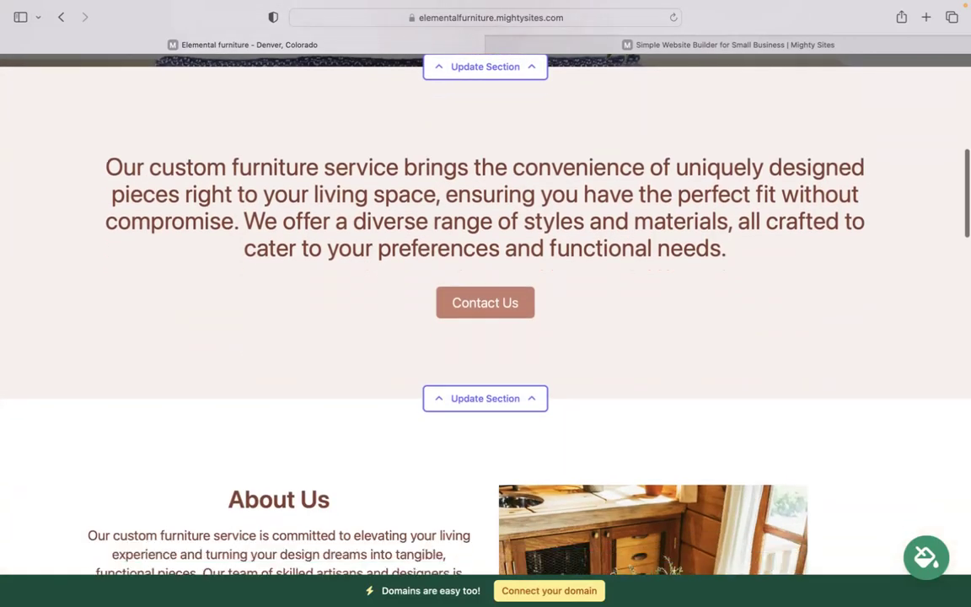
{"action": "scroll", "coordinate": [486, 337], "scroll_direction": "down", "scroll_amount": 2}
{"action": "scroll", "coordinate": [486, 337], "scroll_direction": "down", "scroll_amount": 5}
{"action": "scroll", "coordinate": [485, 337], "scroll_direction": "down", "scroll_amount": 2}
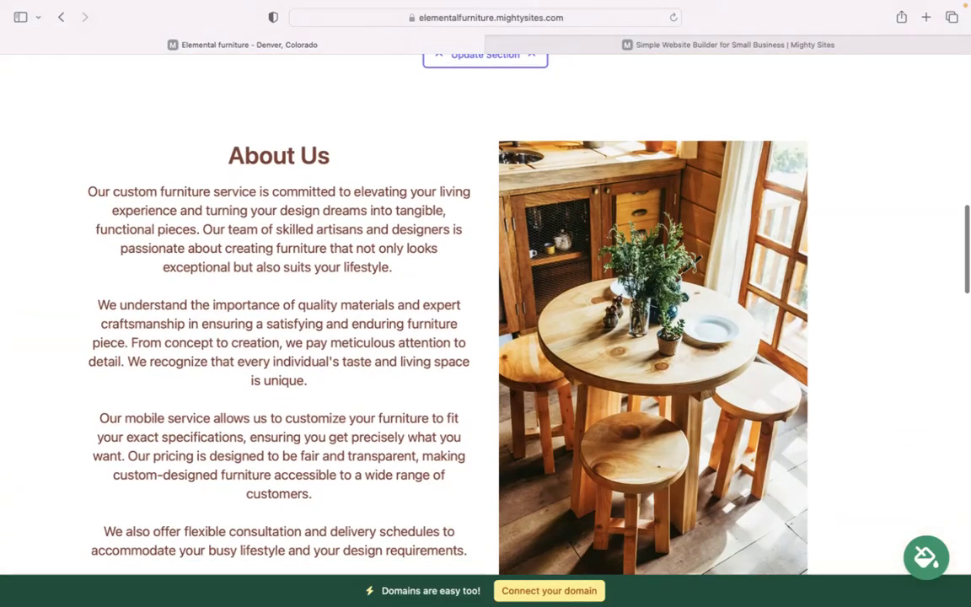
{"action": "scroll", "coordinate": [485, 338], "scroll_direction": "down", "scroll_amount": 1}
{"action": "scroll", "coordinate": [485, 337], "scroll_direction": "down", "scroll_amount": 4}
{"action": "scroll", "coordinate": [485, 337], "scroll_direction": "down", "scroll_amount": 5}
{"action": "scroll", "coordinate": [485, 337], "scroll_direction": "down", "scroll_amount": 5}
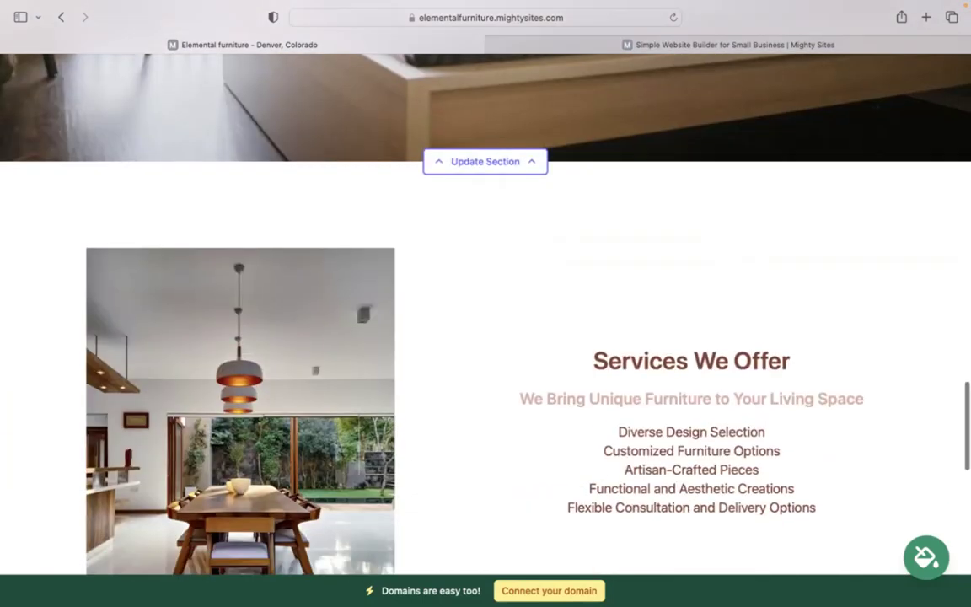
{"action": "scroll", "coordinate": [363, 498], "scroll_direction": "down", "scroll_amount": 5}
{"action": "scroll", "coordinate": [362, 497], "scroll_direction": "down", "scroll_amount": 5}
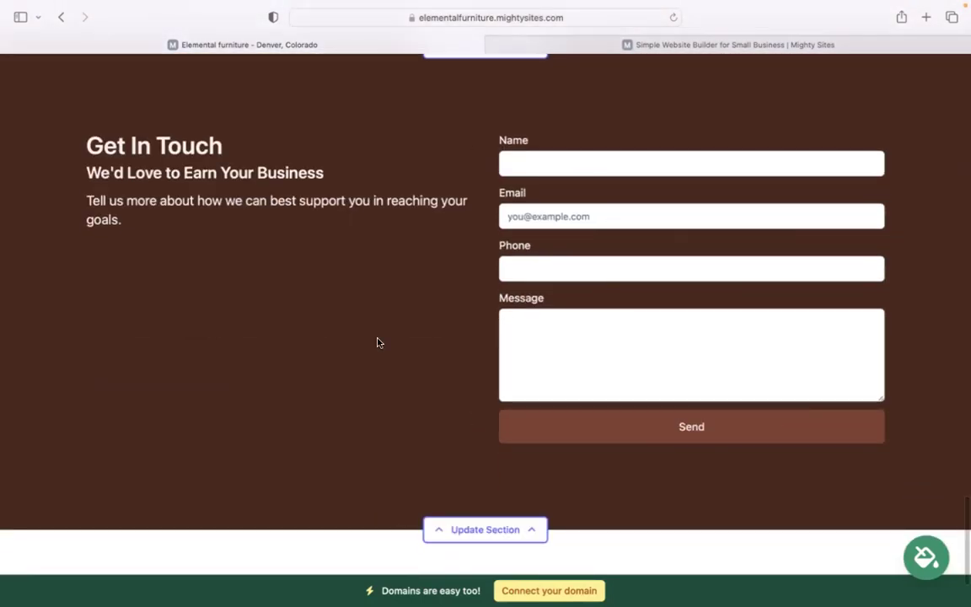
{"action": "scroll", "coordinate": [378, 342], "scroll_direction": "down", "scroll_amount": 1}
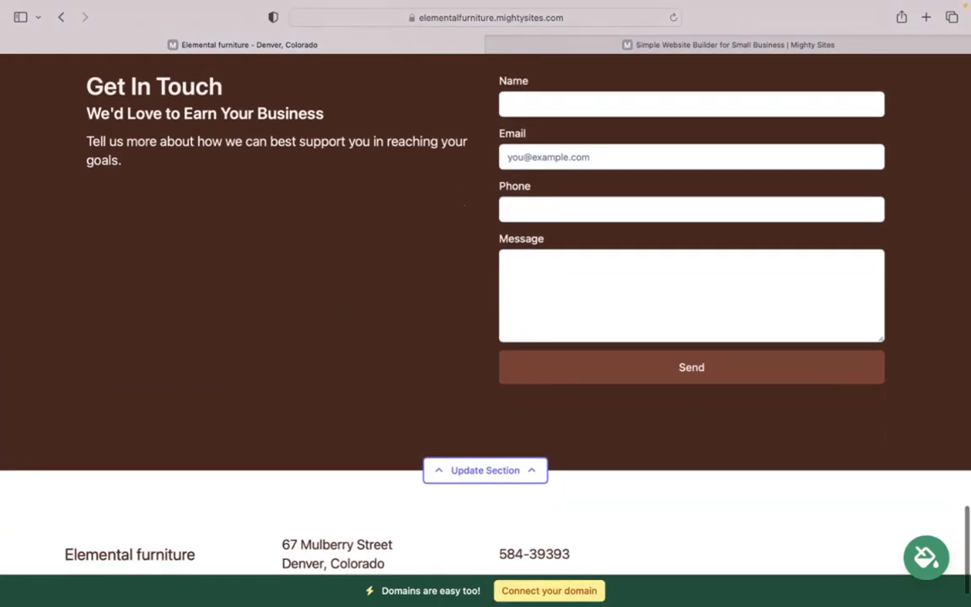
{"action": "scroll", "coordinate": [378, 342], "scroll_direction": "up", "scroll_amount": 5}
{"action": "scroll", "coordinate": [377, 342], "scroll_direction": "up", "scroll_amount": 4}
{"action": "scroll", "coordinate": [486, 303], "scroll_direction": "up", "scroll_amount": 3}
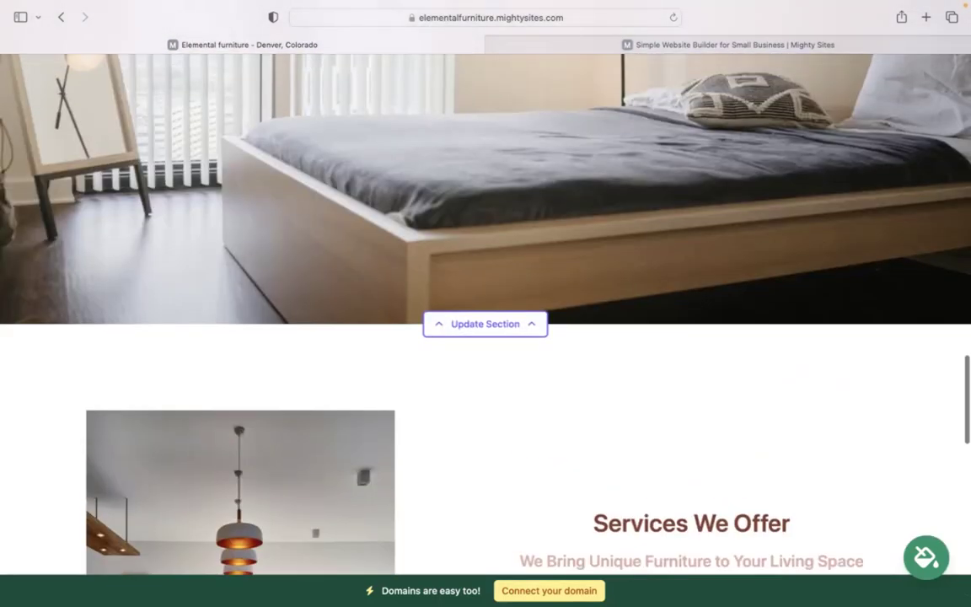
{"action": "scroll", "coordinate": [485, 304], "scroll_direction": "up", "scroll_amount": 5}
{"action": "scroll", "coordinate": [485, 303], "scroll_direction": "up", "scroll_amount": 5}
{"action": "scroll", "coordinate": [663, 533], "scroll_direction": "up", "scroll_amount": 2}
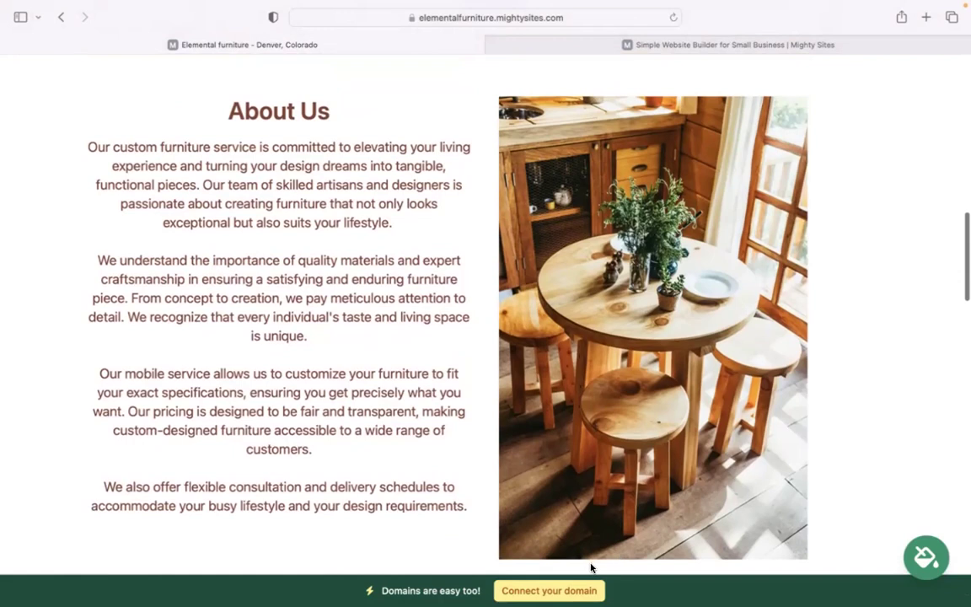
{"action": "scroll", "coordinate": [485, 304], "scroll_direction": "up", "scroll_amount": 4}
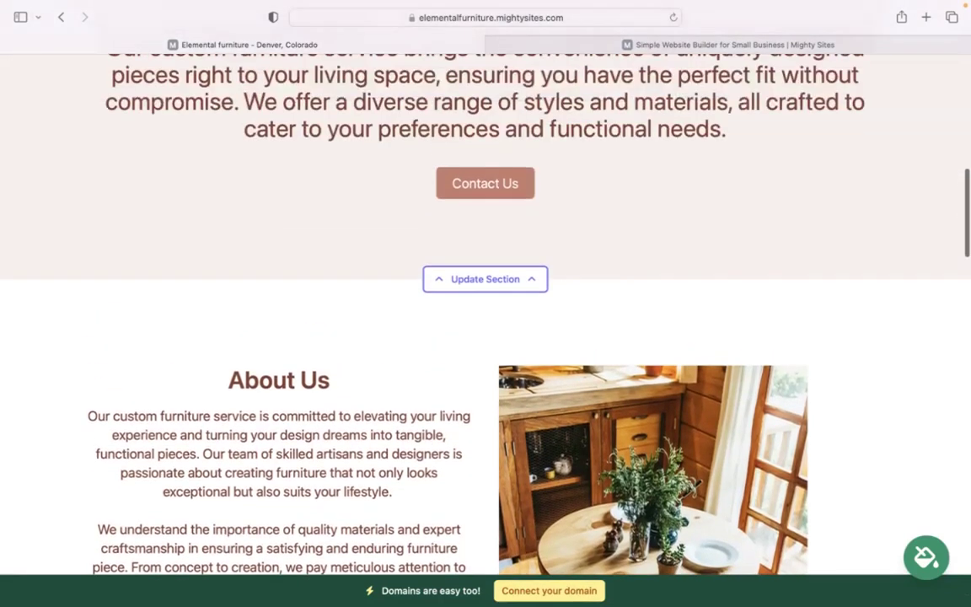
{"action": "scroll", "coordinate": [485, 304], "scroll_direction": "up", "scroll_amount": 1}
{"action": "scroll", "coordinate": [486, 303], "scroll_direction": "up", "scroll_amount": 1}
{"action": "scroll", "coordinate": [486, 304], "scroll_direction": "up", "scroll_amount": 4}
{"action": "scroll", "coordinate": [485, 303], "scroll_direction": "up", "scroll_amount": 2}
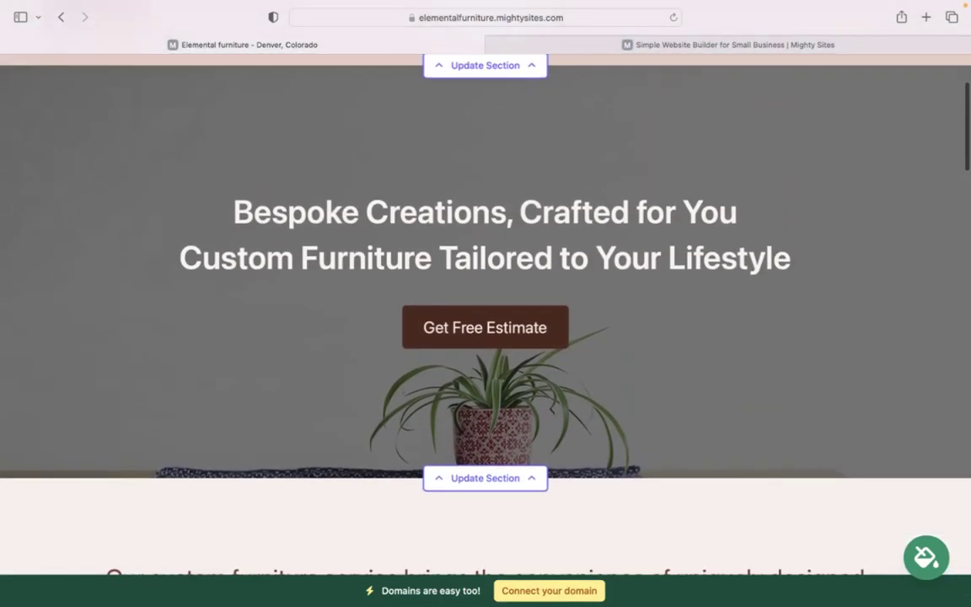
{"action": "scroll", "coordinate": [485, 303], "scroll_direction": "up", "scroll_amount": 1}
{"action": "scroll", "coordinate": [485, 304], "scroll_direction": "up", "scroll_amount": 1}
{"action": "scroll", "coordinate": [486, 303], "scroll_direction": "up", "scroll_amount": 3}
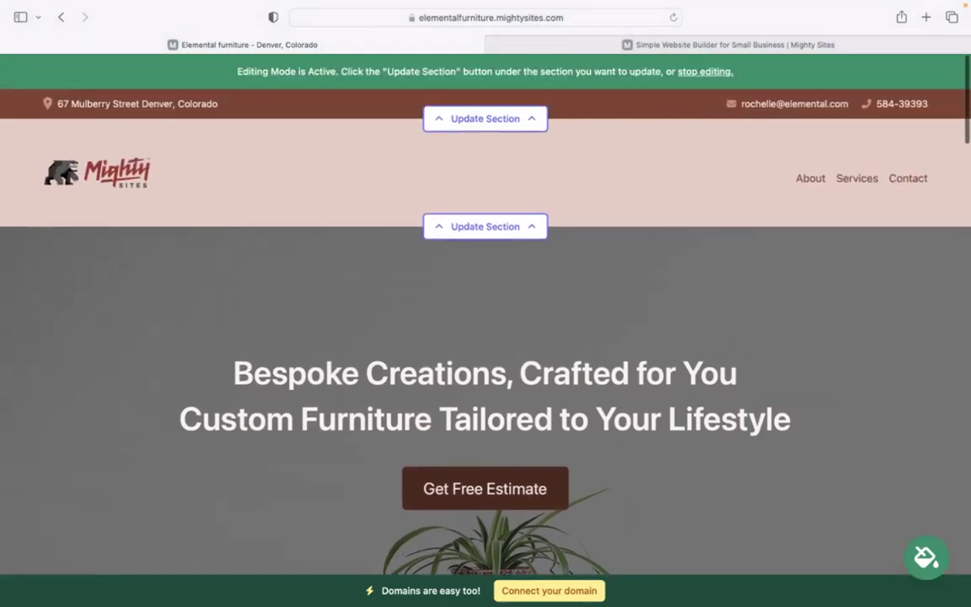
{"action": "scroll", "coordinate": [486, 304], "scroll_direction": "down", "scroll_amount": 1}
{"action": "scroll", "coordinate": [486, 303], "scroll_direction": "down", "scroll_amount": 1}
{"action": "scroll", "coordinate": [485, 304], "scroll_direction": "down", "scroll_amount": 3}
{"action": "scroll", "coordinate": [486, 303], "scroll_direction": "down", "scroll_amount": 1}
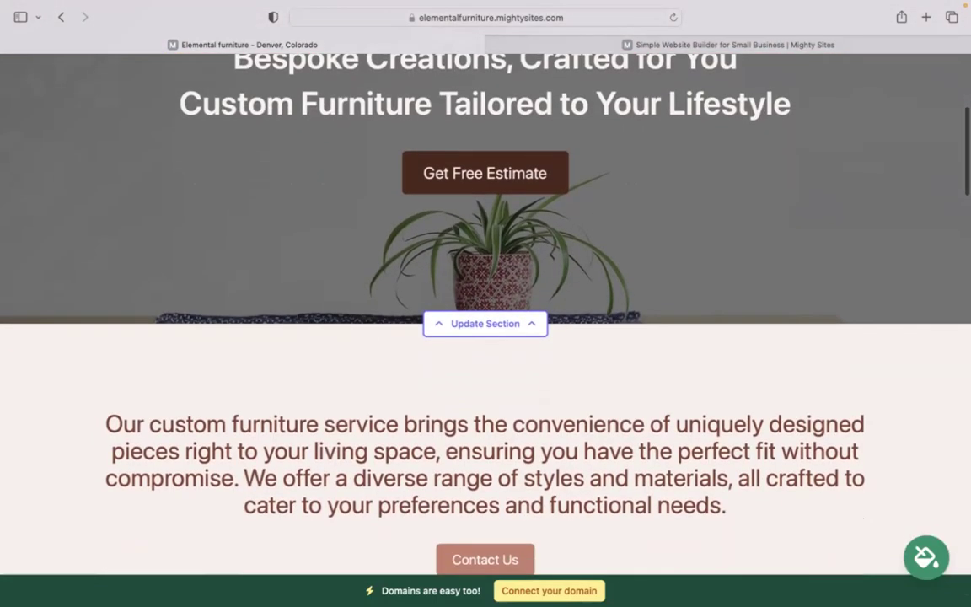
{"action": "scroll", "coordinate": [485, 303], "scroll_direction": "down", "scroll_amount": 2}
{"action": "scroll", "coordinate": [486, 303], "scroll_direction": "down", "scroll_amount": 4}
{"action": "scroll", "coordinate": [485, 304], "scroll_direction": "down", "scroll_amount": 6}
{"action": "scroll", "coordinate": [486, 303], "scroll_direction": "down", "scroll_amount": 1}
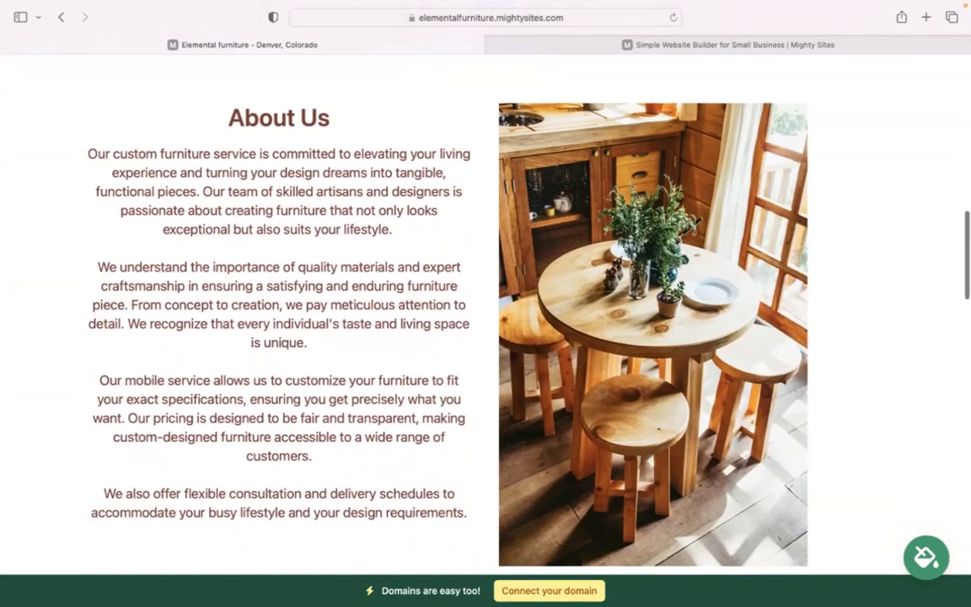
{"action": "scroll", "coordinate": [486, 304], "scroll_direction": "down", "scroll_amount": 1}
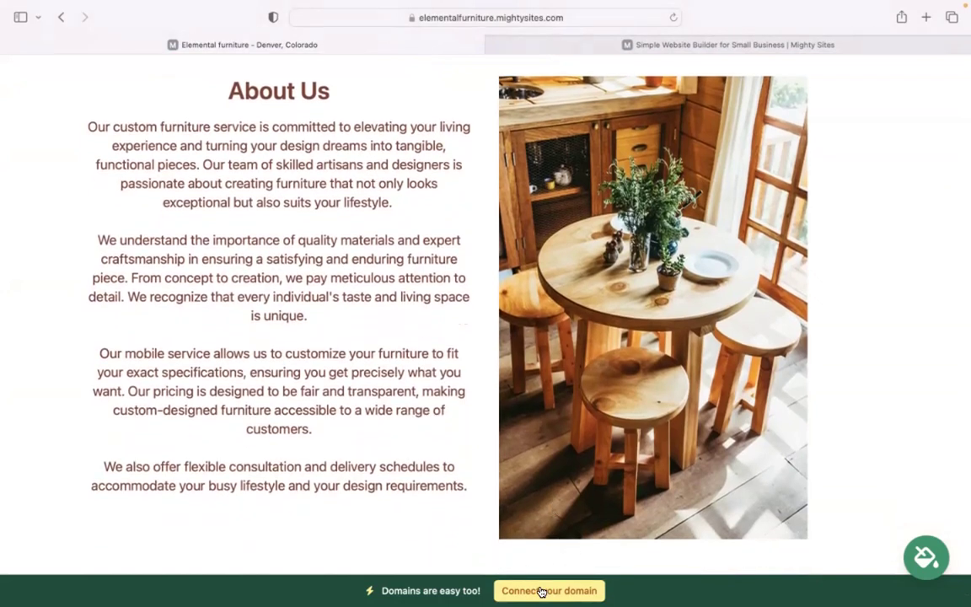
{"action": "scroll", "coordinate": [485, 304], "scroll_direction": "down", "scroll_amount": 5}
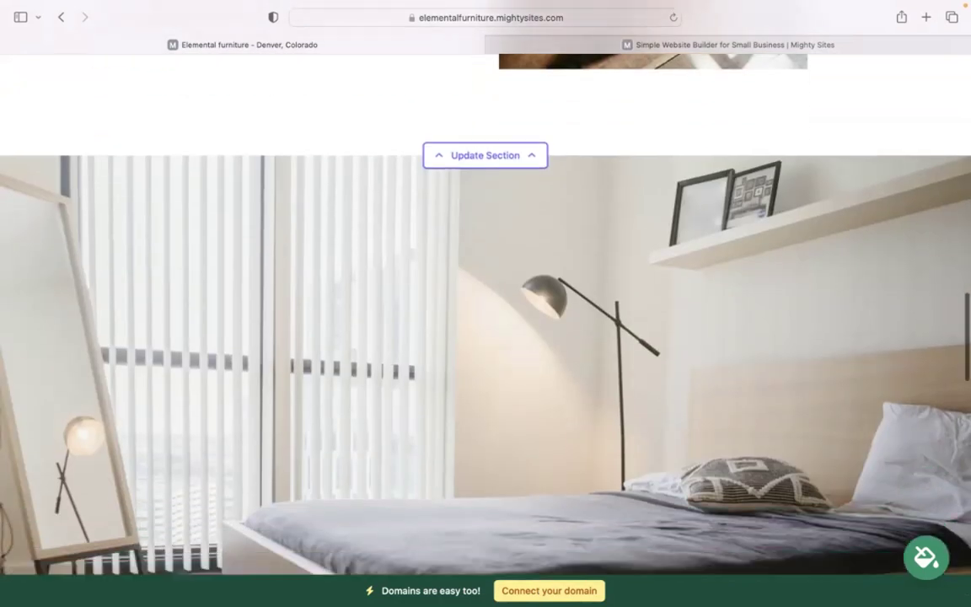
{"action": "scroll", "coordinate": [486, 304], "scroll_direction": "down", "scroll_amount": 2}
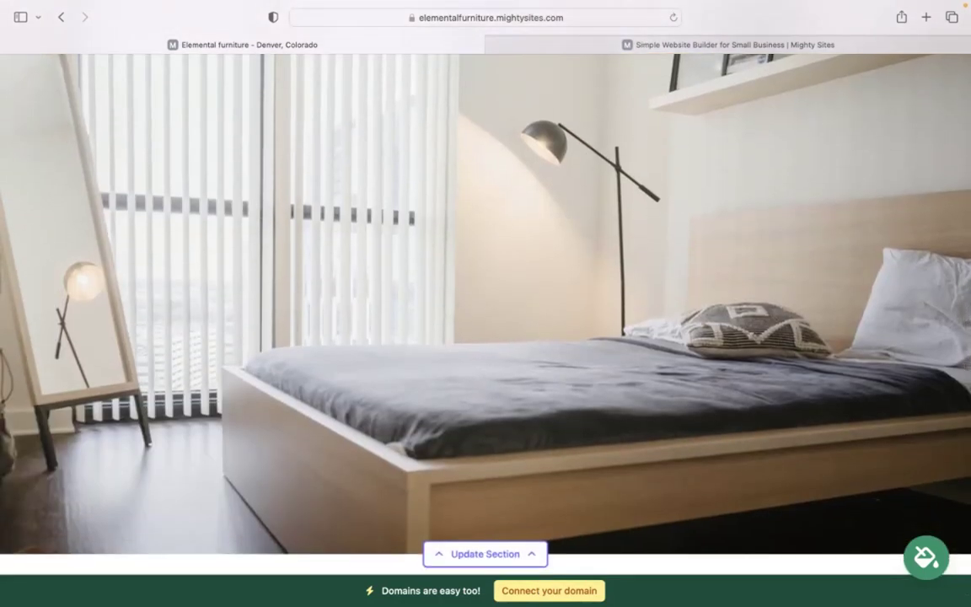